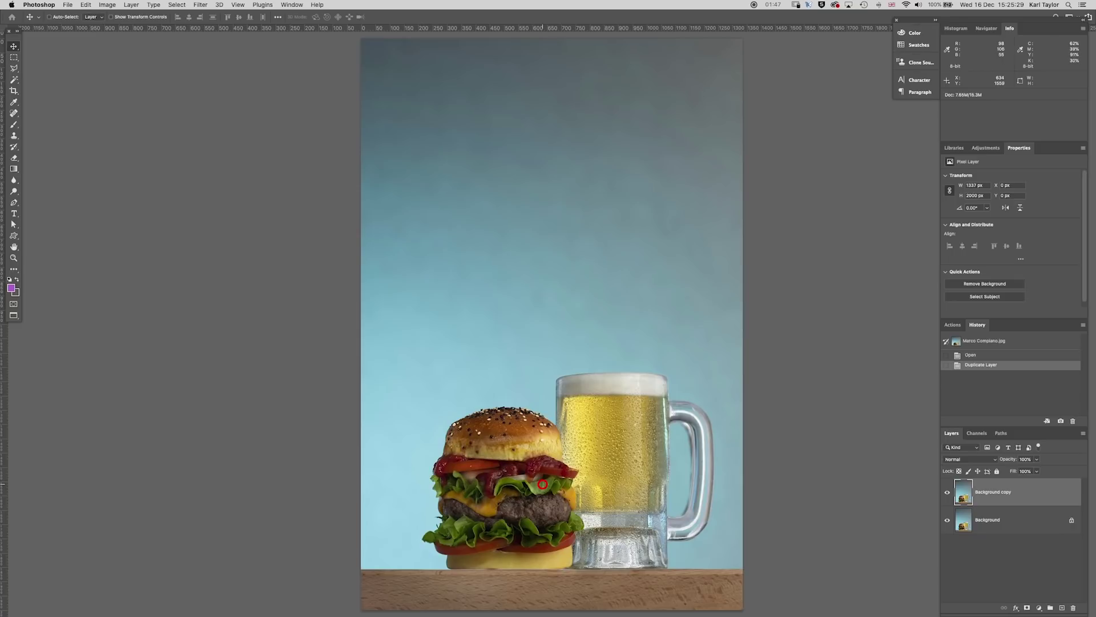
# - Lasso around the burger's filling and feather the selection by 15 pixels
pyautogui.click(14, 68)
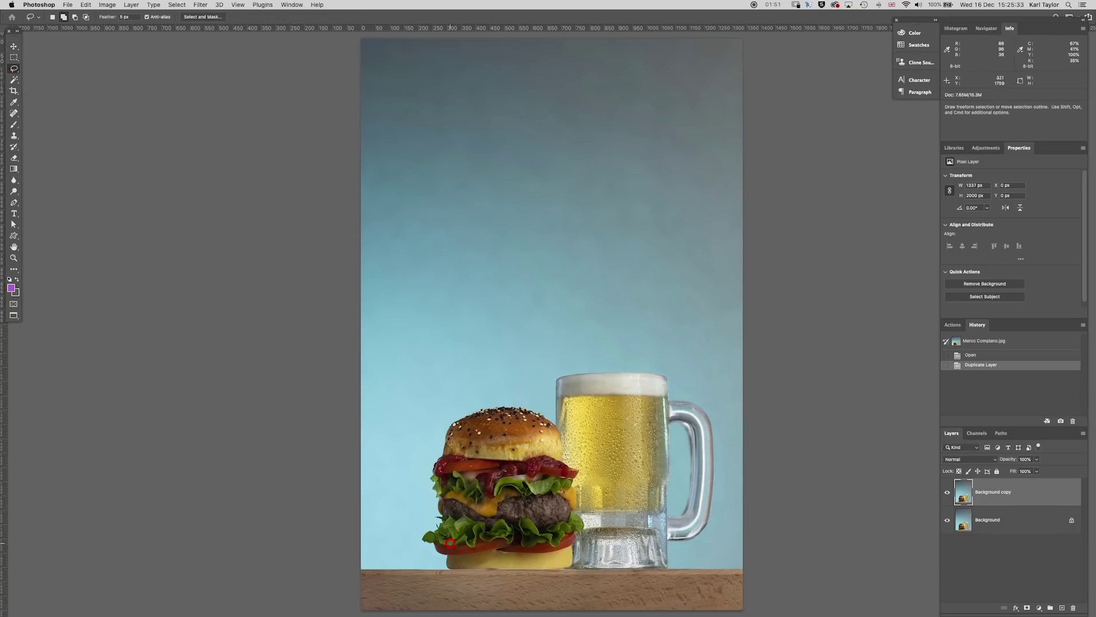
pyautogui.moveTo(443, 540)
pyautogui.mouseDown()
pyautogui.moveTo(430, 537)
pyautogui.moveTo(442, 514)
pyautogui.moveTo(438, 460)
pyautogui.moveTo(559, 458)
pyautogui.moveTo(578, 475)
pyautogui.moveTo(572, 549)
pyautogui.moveTo(462, 555)
pyautogui.moveTo(434, 544)
pyautogui.mouseUp()
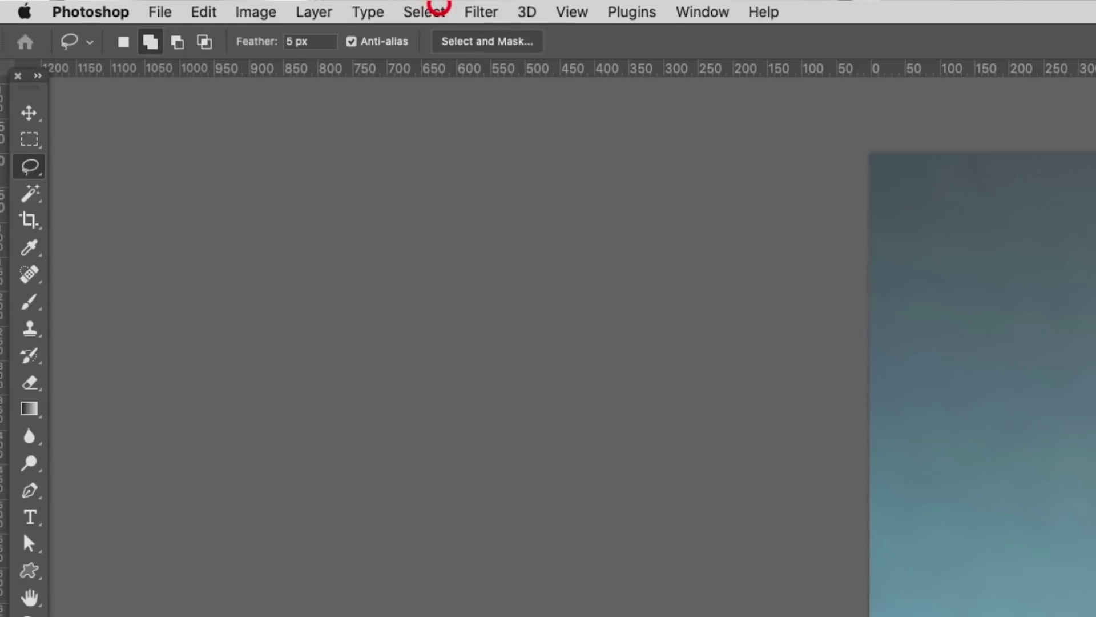
pyautogui.click(177, 5)
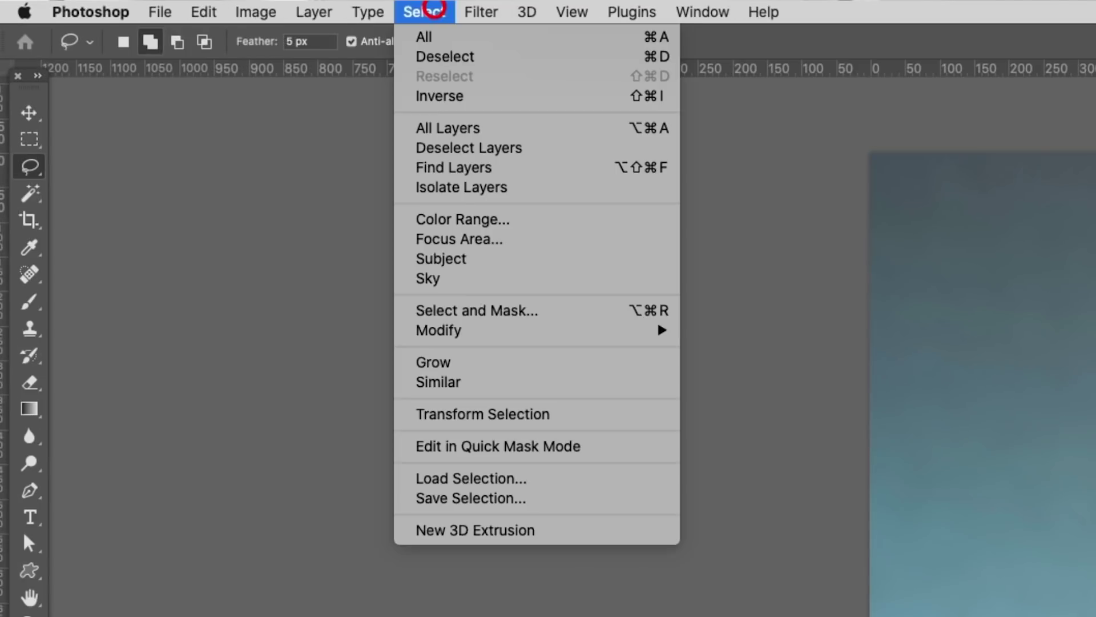
pyautogui.moveTo(631, 328)
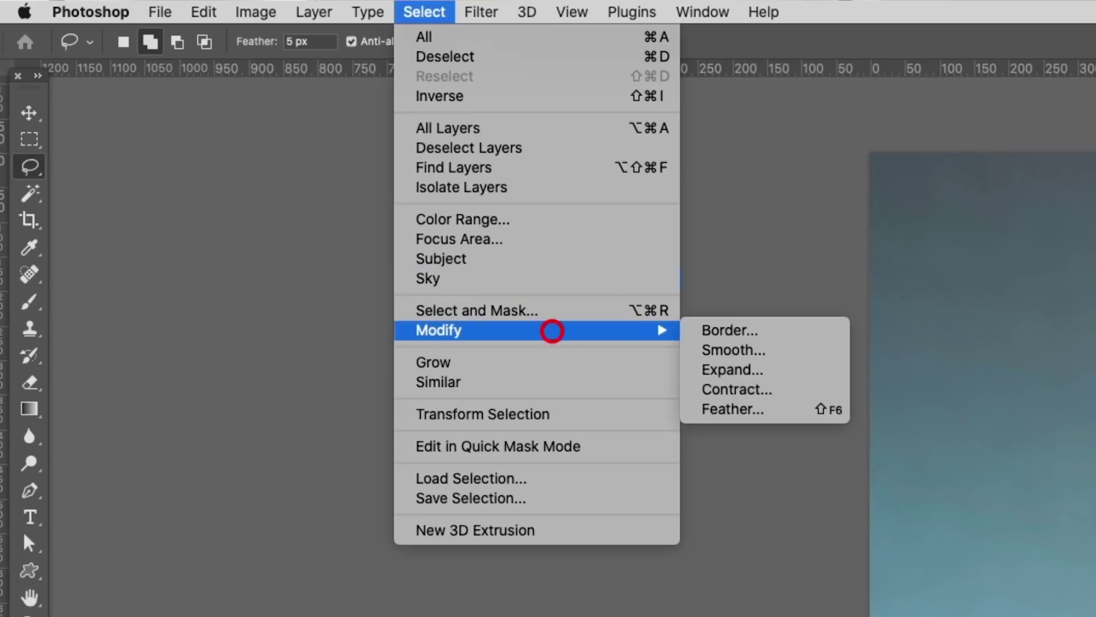
pyautogui.click(730, 407)
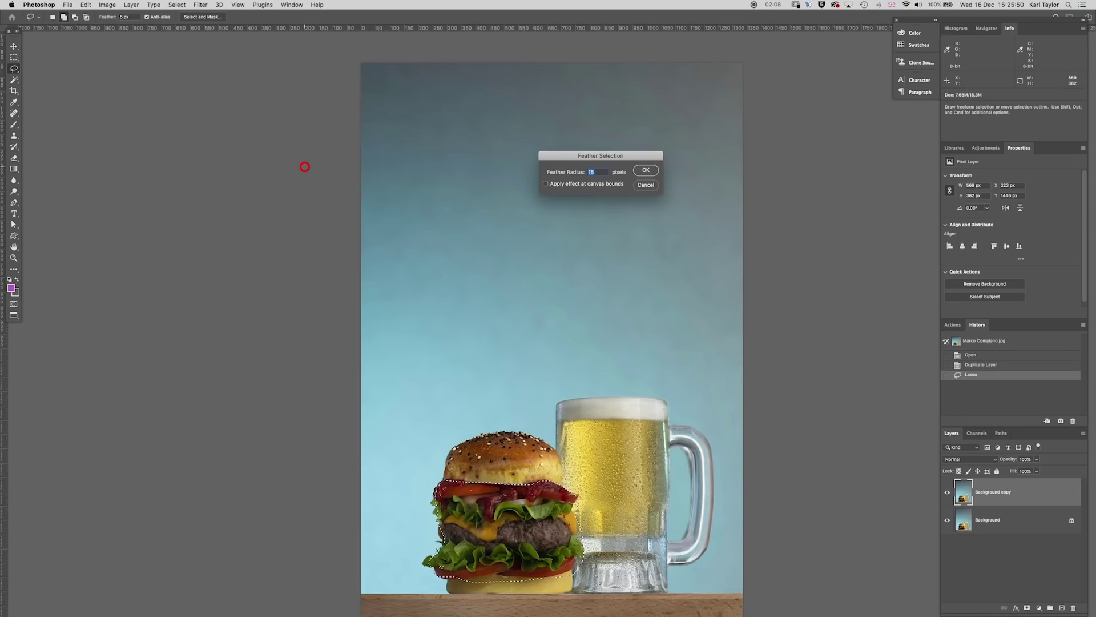
pyautogui.press('Return')
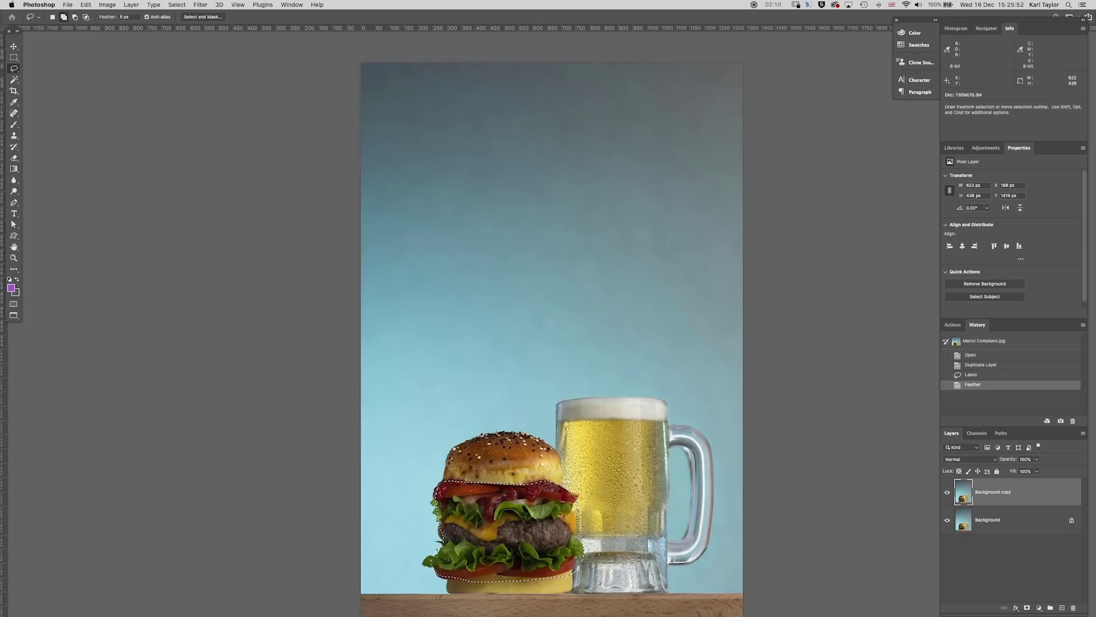
# - Add a burger-masked Curves layer: white point 154, black point 14, midtones lifted 92 to 150
pyautogui.click(986, 148)
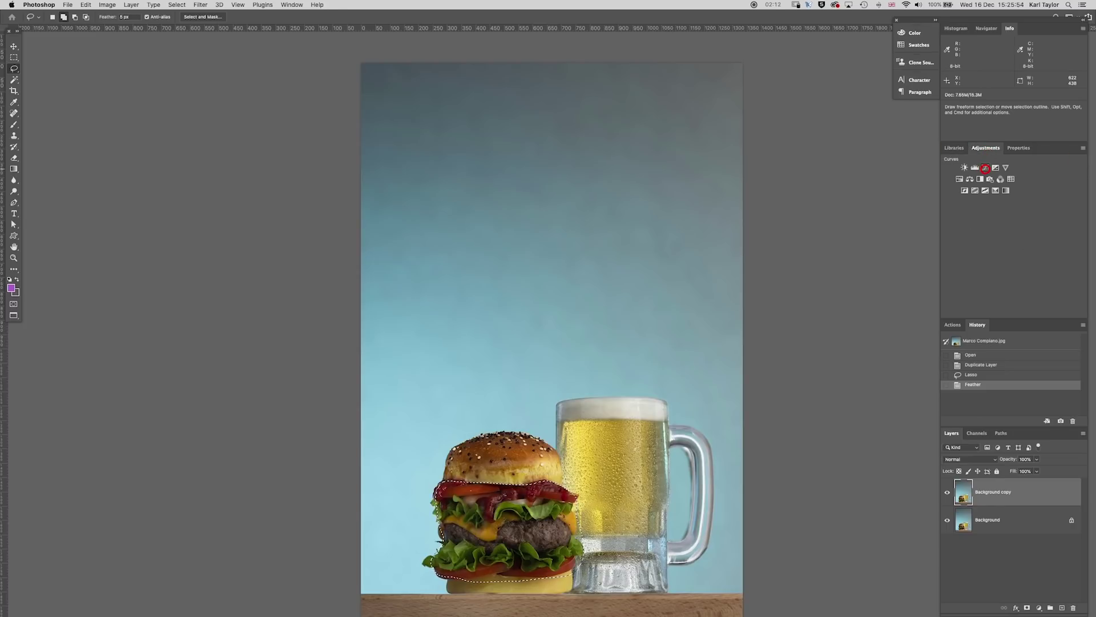
pyautogui.click(971, 163)
pyautogui.moveTo(673, 380)
pyautogui.mouseDown()
pyautogui.moveTo(666, 353)
pyautogui.moveTo(682, 352)
pyautogui.mouseUp()
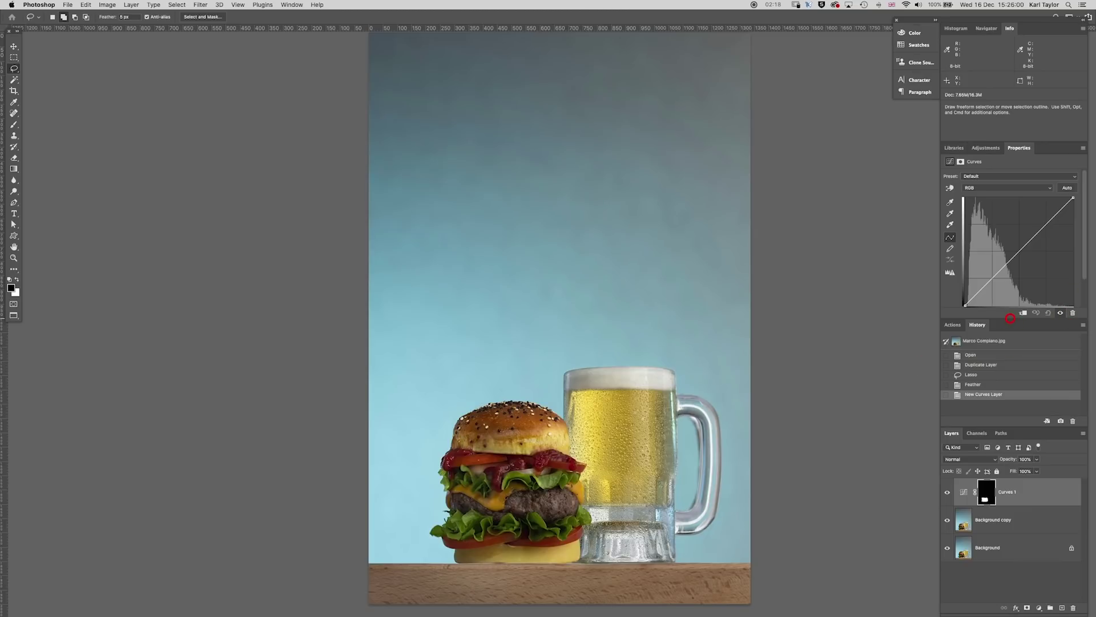
pyautogui.moveTo(1010, 318); pyautogui.dragTo(1012, 339)
pyautogui.moveTo(1072, 312); pyautogui.dragTo(1040, 311)
pyautogui.moveTo(964, 312); pyautogui.dragTo(974, 314)
pyautogui.moveTo(1007, 247); pyautogui.dragTo(1004, 242)
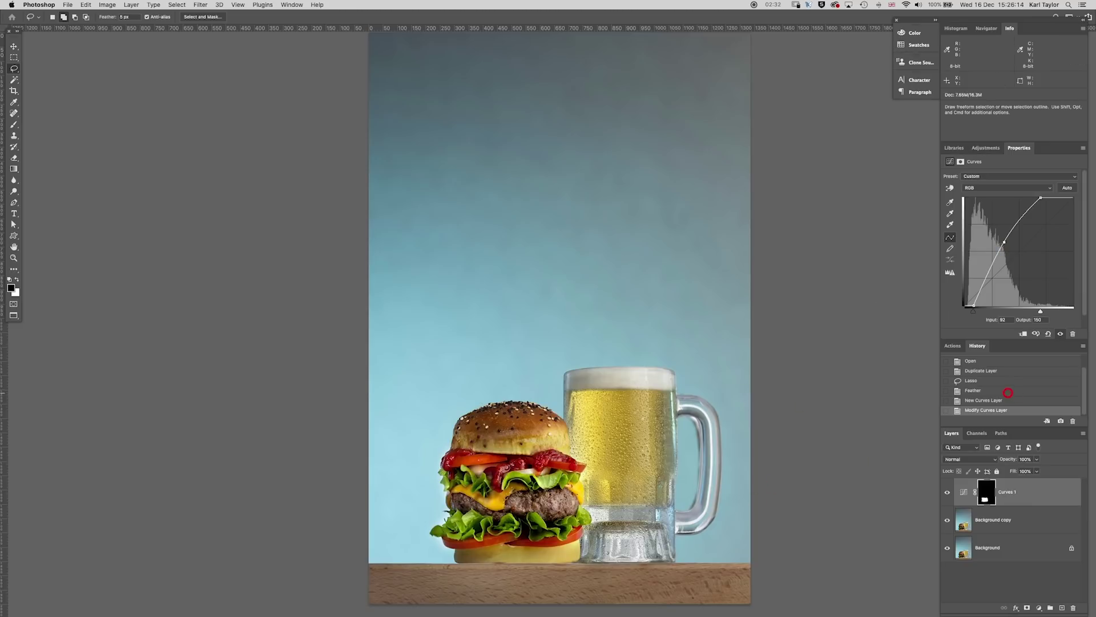
pyautogui.click(964, 492)
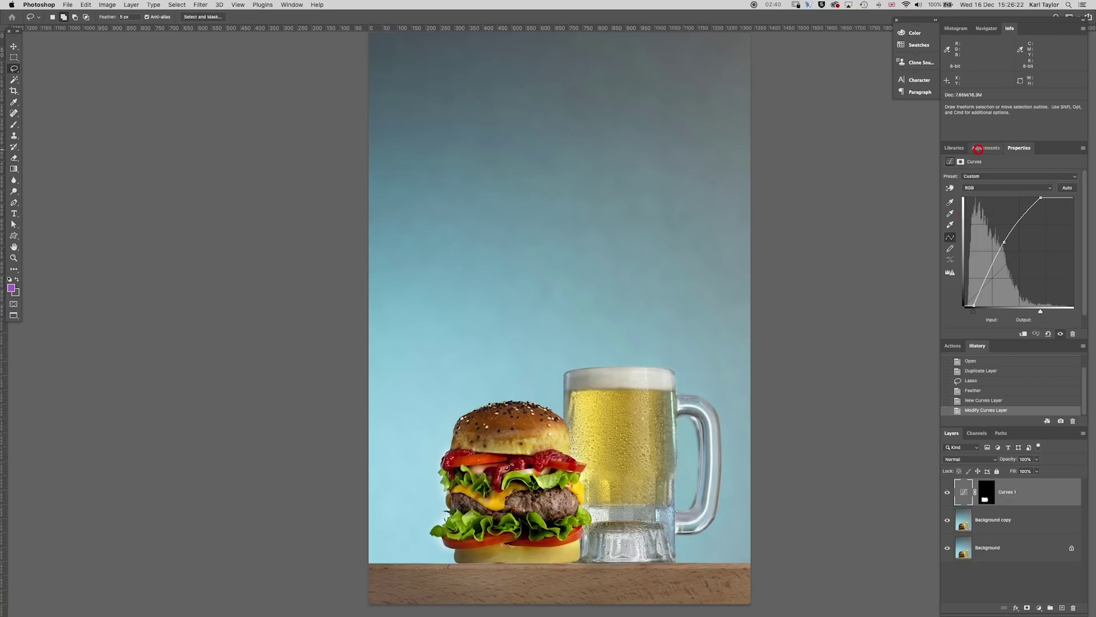
# - Add a Hue/Saturation layer targeting the beer's Yellows and raise their saturation to about +43
pyautogui.click(984, 148)
pyautogui.click(959, 180)
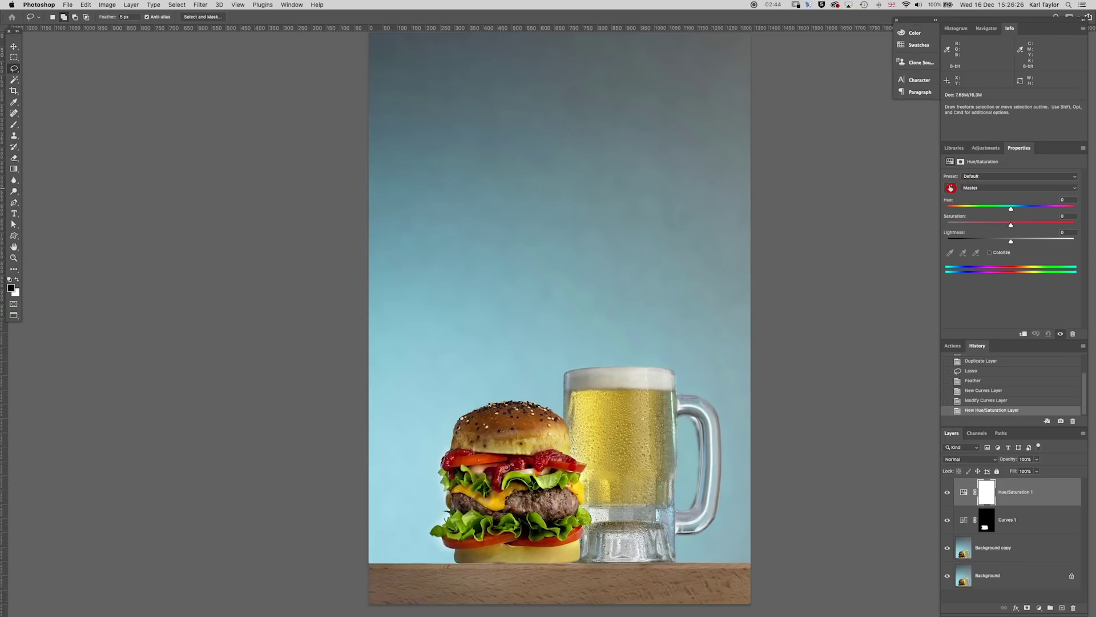
pyautogui.click(951, 188)
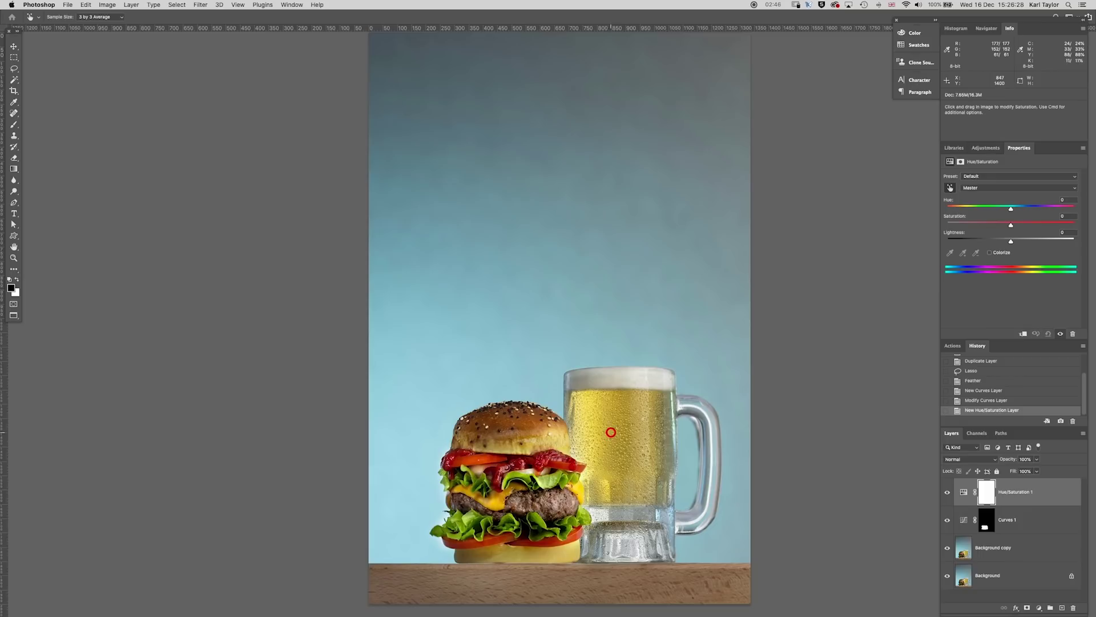
pyautogui.click(609, 412)
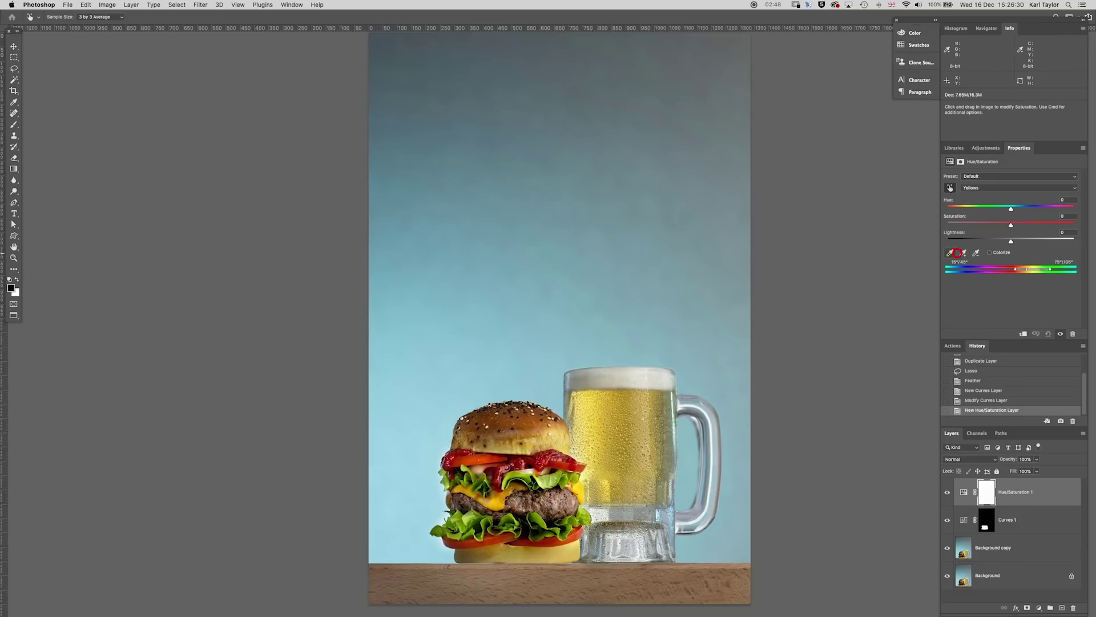
pyautogui.click(963, 252)
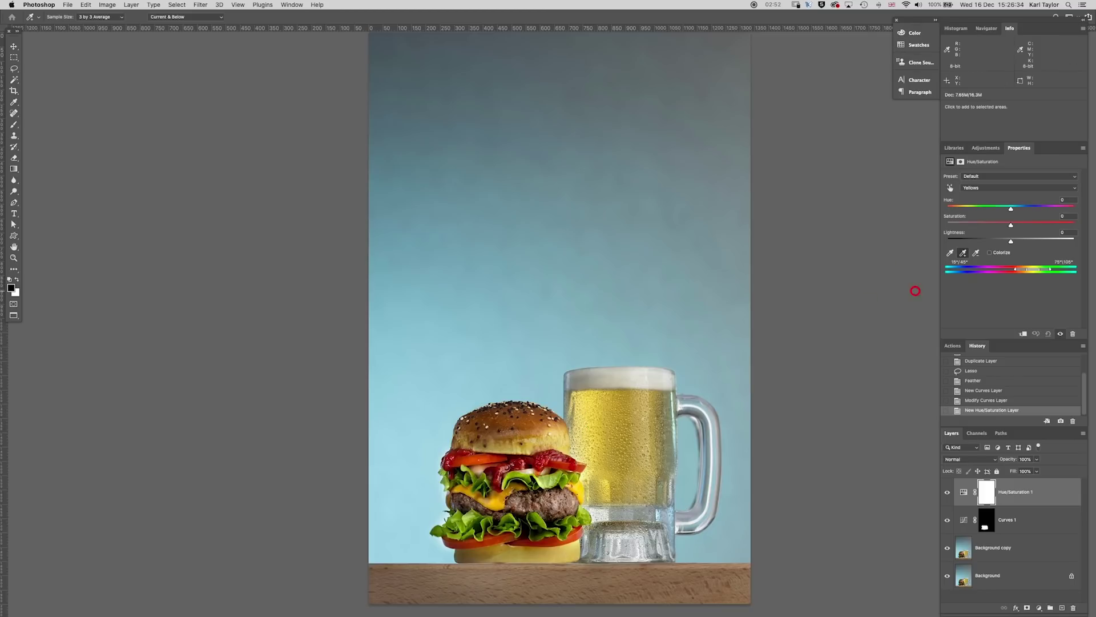
pyautogui.moveTo(1011, 221); pyautogui.dragTo(1038, 227)
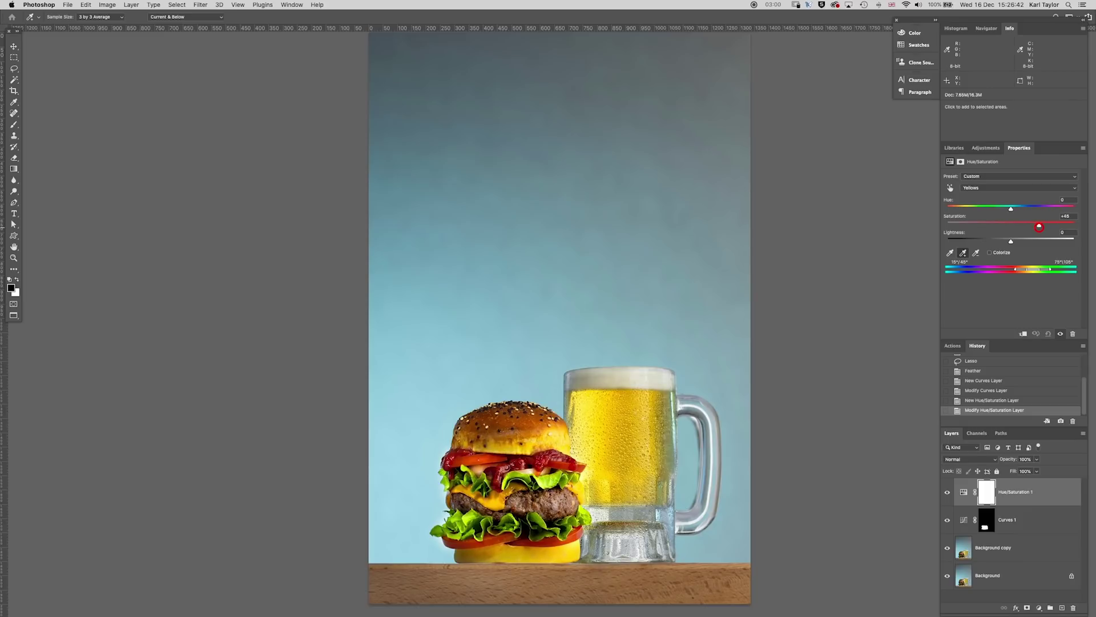
pyautogui.moveTo(1039, 226); pyautogui.dragTo(1038, 227)
# - Invert the Hue/Saturation 1 mask and brush the boost back in over the beer
pyautogui.click(987, 491)
pyautogui.press('l')
pyautogui.press('super+i')
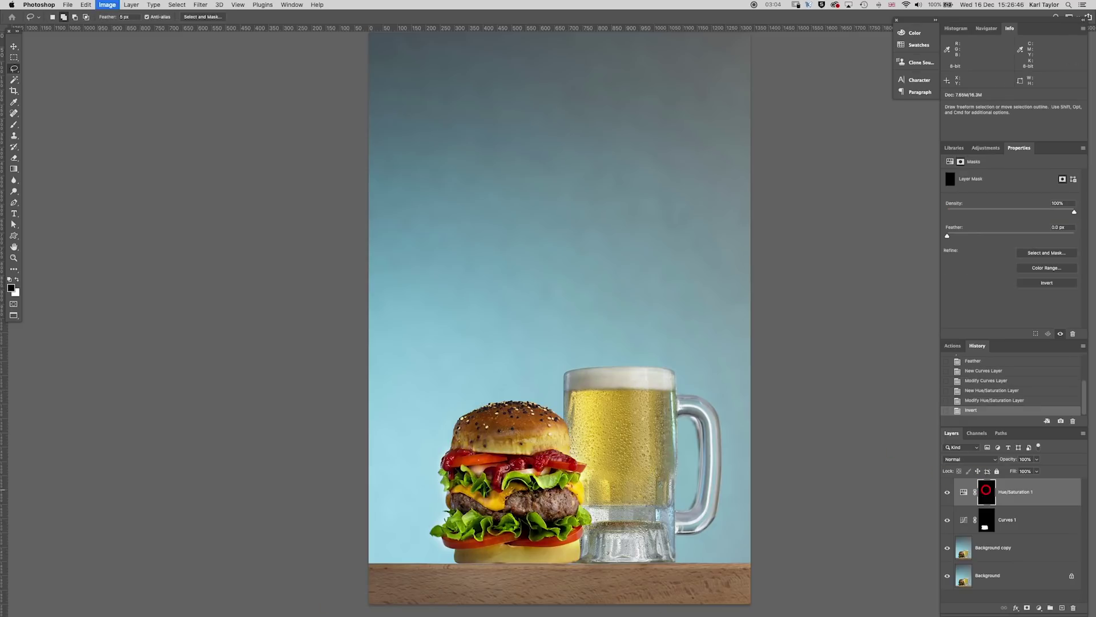
pyautogui.press('b')
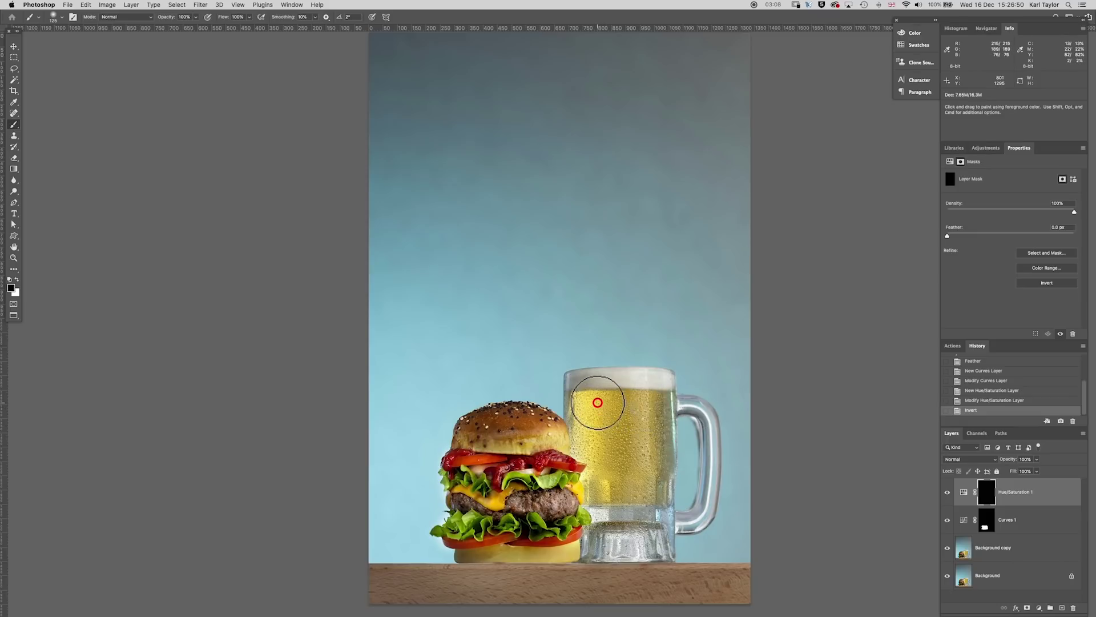
pyautogui.moveTo(597, 403)
pyautogui.mouseDown()
pyautogui.moveTo(595, 427)
pyautogui.moveTo(585, 415)
pyautogui.moveTo(609, 485)
pyautogui.moveTo(600, 491)
pyautogui.moveTo(600, 467)
pyautogui.moveTo(600, 486)
pyautogui.moveTo(609, 459)
pyautogui.moveTo(626, 474)
pyautogui.moveTo(634, 421)
pyautogui.moveTo(648, 403)
pyautogui.moveTo(656, 426)
pyautogui.moveTo(658, 408)
pyautogui.moveTo(659, 486)
pyautogui.moveTo(655, 508)
pyautogui.moveTo(632, 496)
pyautogui.moveTo(593, 510)
pyautogui.moveTo(616, 500)
pyautogui.moveTo(600, 416)
pyautogui.moveTo(585, 403)
pyautogui.moveTo(654, 404)
pyautogui.moveTo(632, 491)
pyautogui.mouseUp()
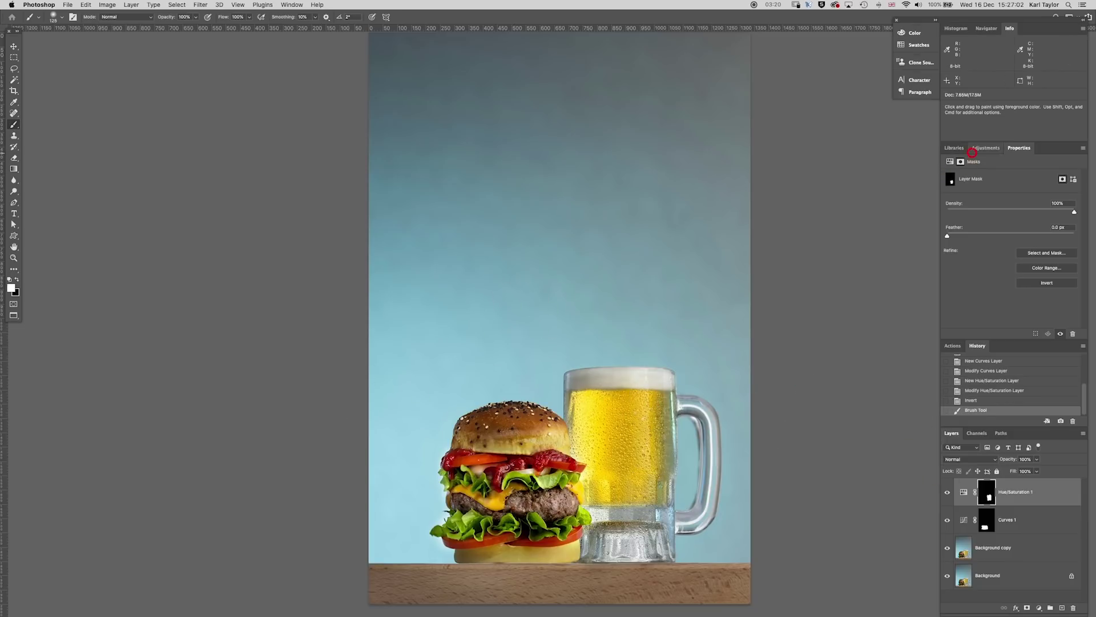
# - Add Hue/Saturation 2 with raised saturation, invert its mask, and paint over the cheese and lettuce
pyautogui.click(977, 151)
pyautogui.click(958, 178)
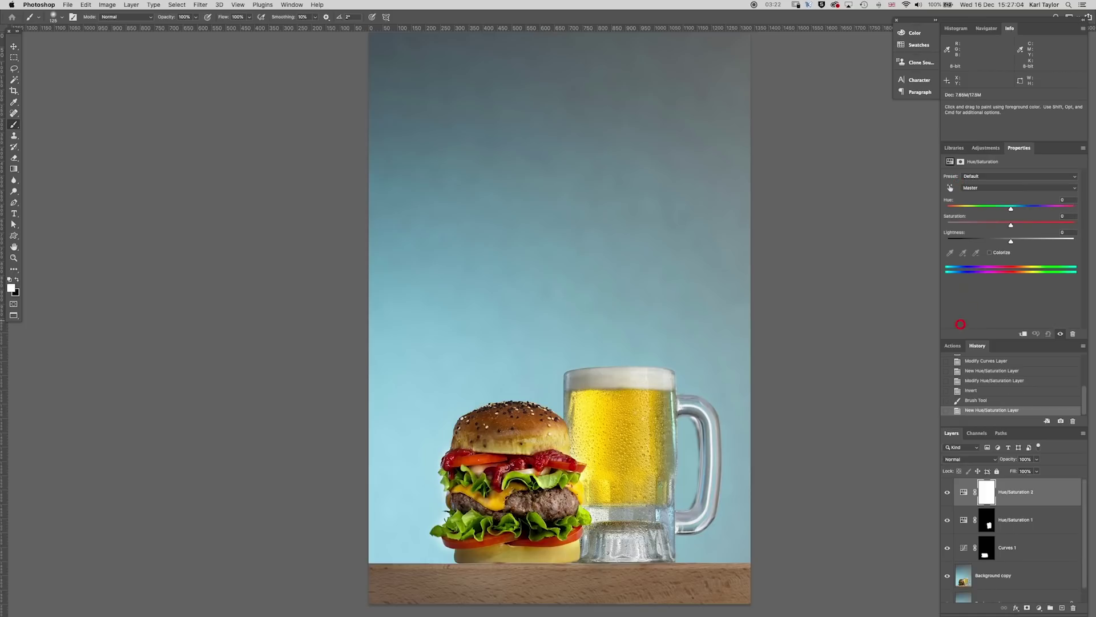
pyautogui.moveTo(1010, 224); pyautogui.dragTo(1034, 226)
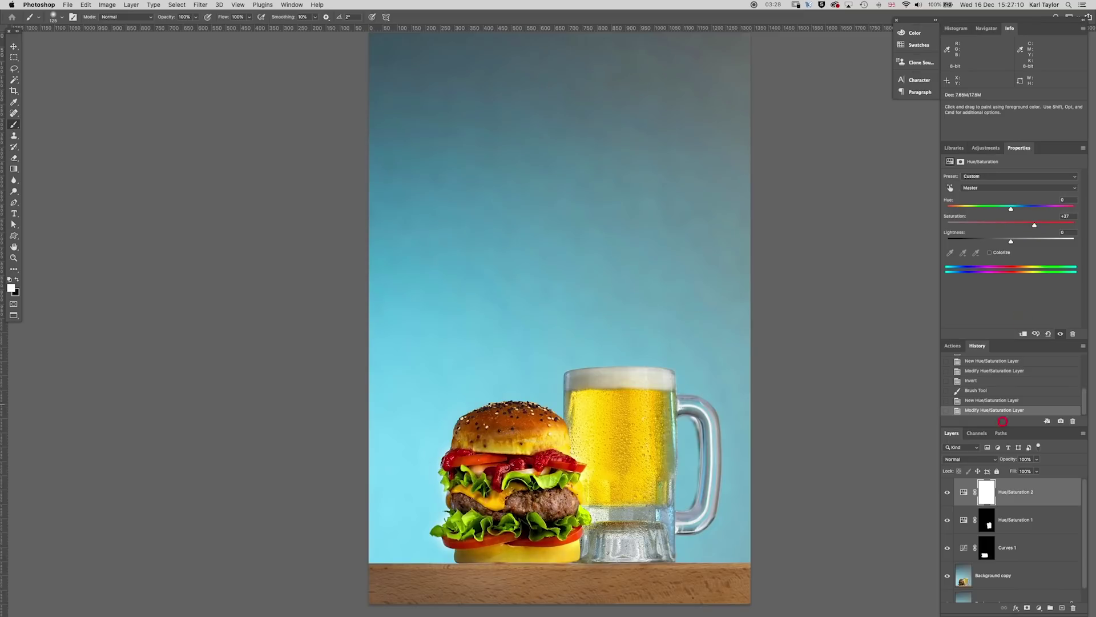
pyautogui.click(986, 491)
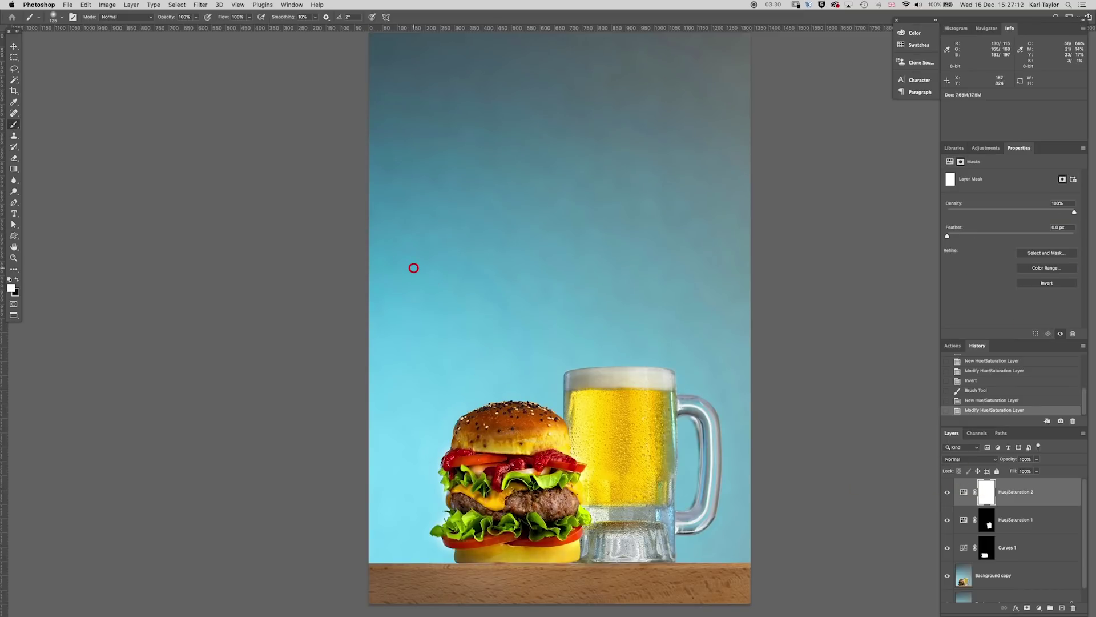
pyautogui.hotkey('ctrl', 'i')
pyautogui.moveTo(457, 463)
pyautogui.mouseDown()
pyautogui.moveTo(488, 501)
pyautogui.moveTo(468, 492)
pyautogui.mouseUp()
pyautogui.moveTo(457, 494)
pyautogui.mouseDown()
pyautogui.moveTo(474, 497)
pyautogui.moveTo(473, 529)
pyautogui.moveTo(583, 521)
pyautogui.moveTo(569, 533)
pyautogui.mouseUp()
# - Shrink the brush and lower its opacity to about 28% for subtler mask painting
pyautogui.press('[')
pyautogui.press('[')
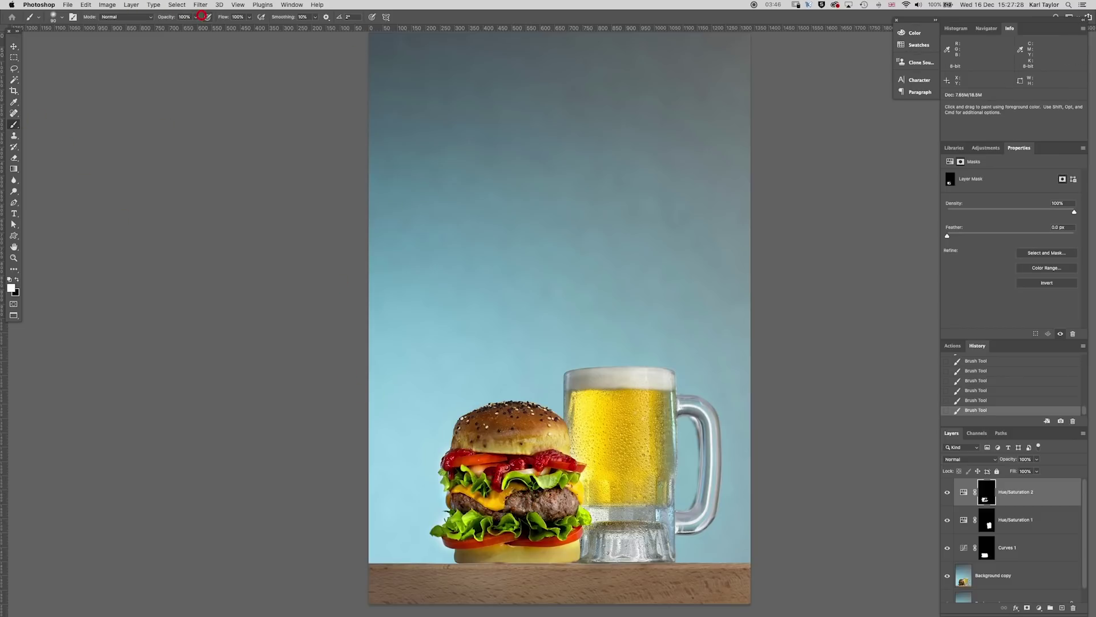
pyautogui.click(196, 17)
pyautogui.moveTo(195, 27); pyautogui.dragTo(172, 28)
pyautogui.click(505, 454)
pyautogui.press(']')
pyautogui.press(']')
pyautogui.press('[')
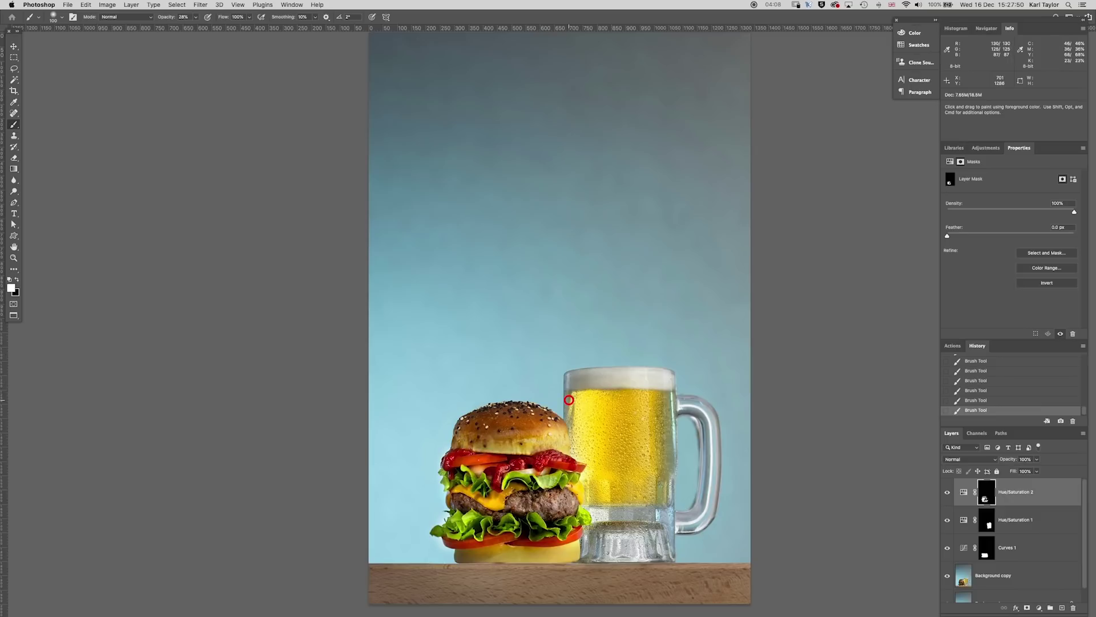
# - Set a 15 px feather and outline the beer glass with the Polygonal Lasso
pyautogui.press('l')
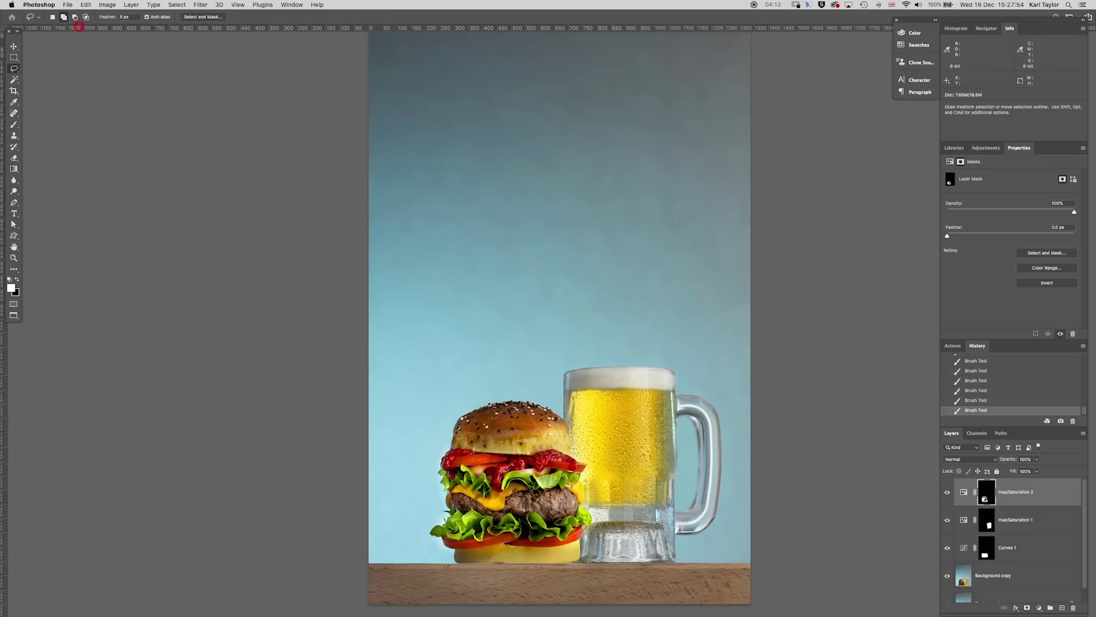
pyautogui.click(120, 18)
pyautogui.write('15')
pyautogui.press('Return')
pyautogui.hotkey('shift', 'l')
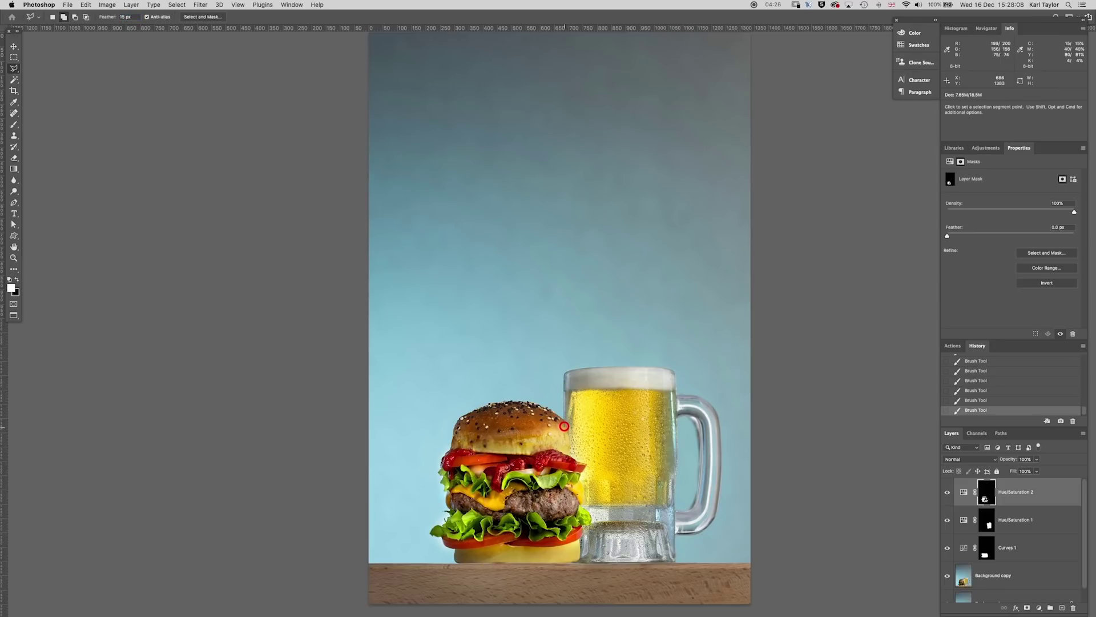
pyautogui.click(564, 423)
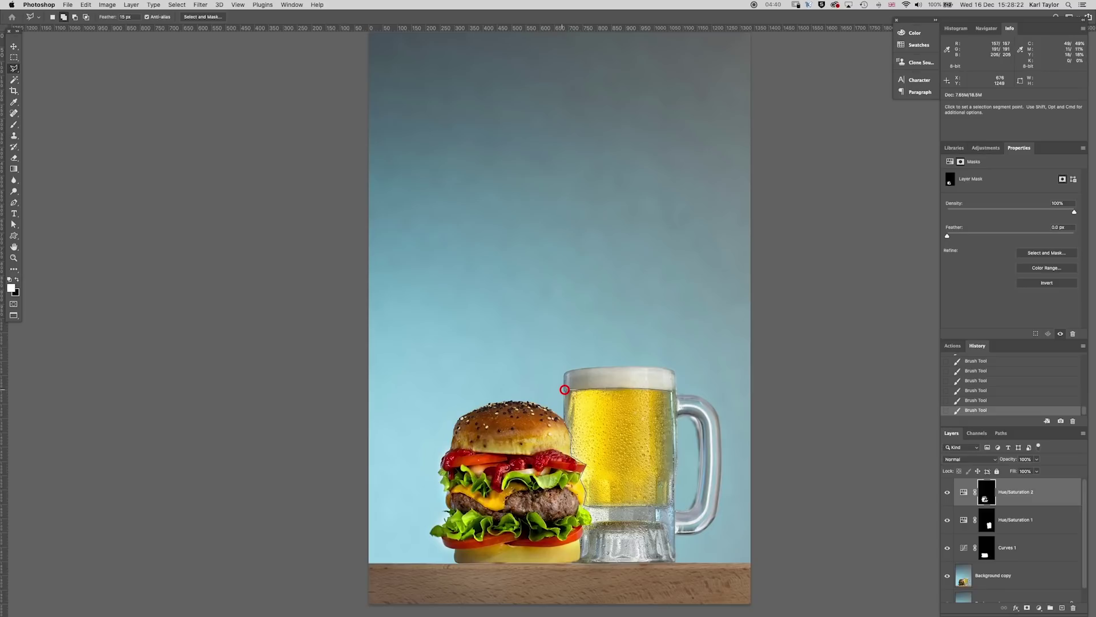
pyautogui.click(564, 389)
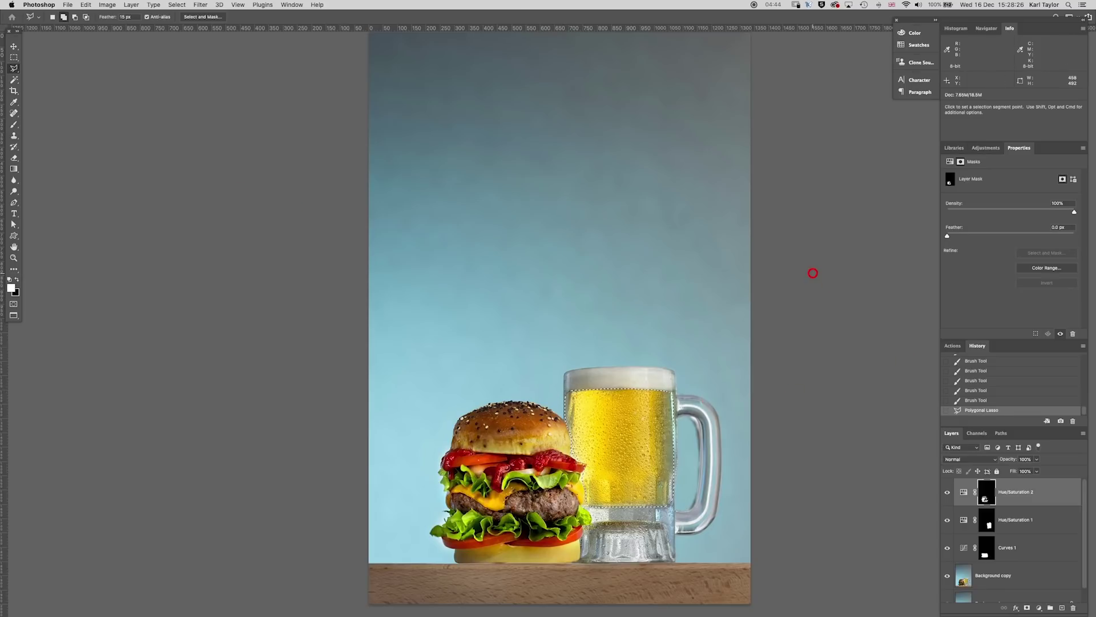
# - Add Curves 2 on the beer: white point 241, black point about 50, midtones pulled down to 150/125
pyautogui.click(985, 147)
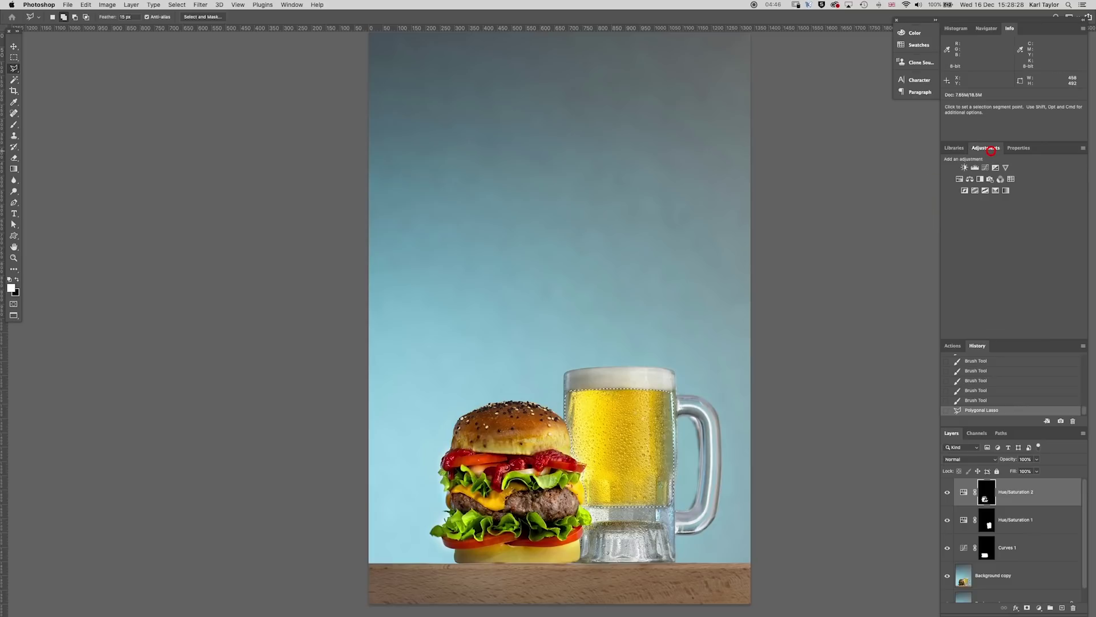
pyautogui.click(986, 167)
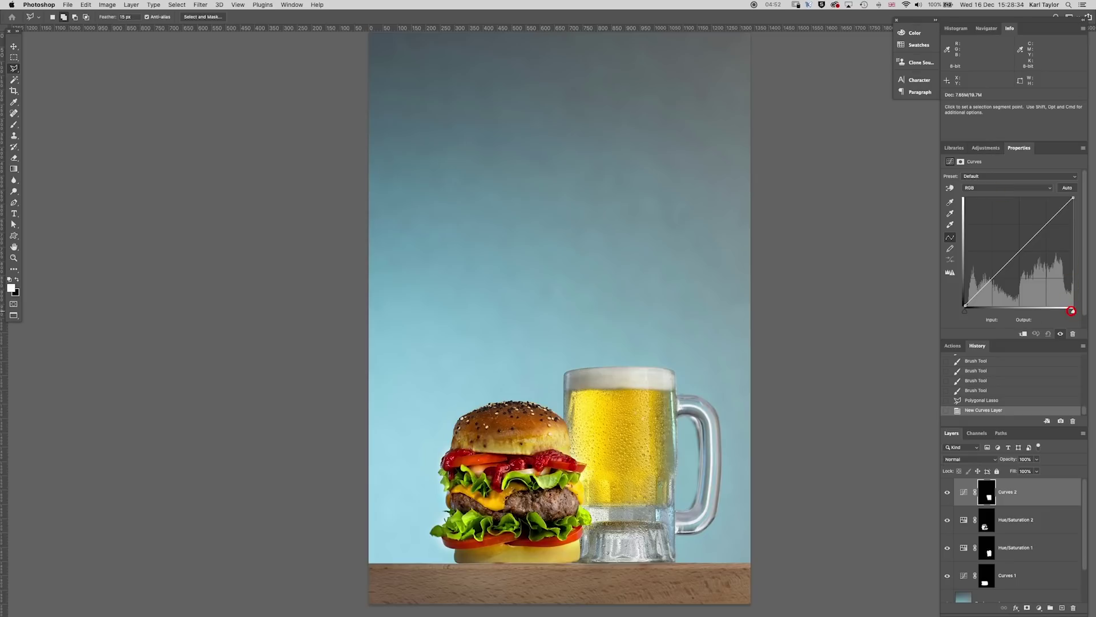
pyautogui.moveTo(1071, 310); pyautogui.dragTo(1068, 311)
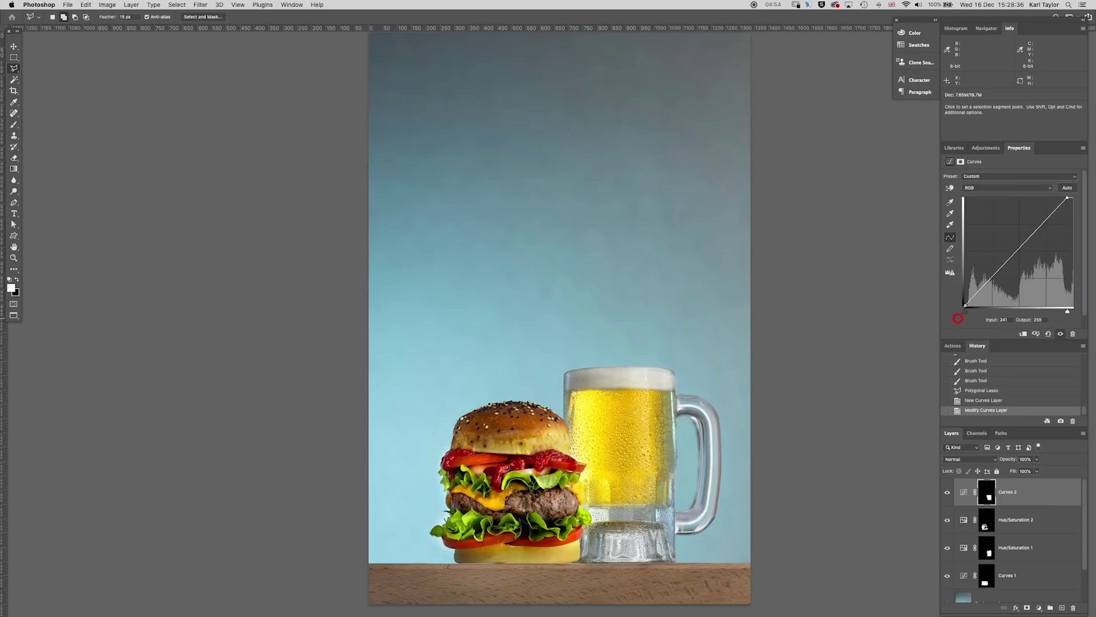
pyautogui.moveTo(965, 313); pyautogui.dragTo(986, 322)
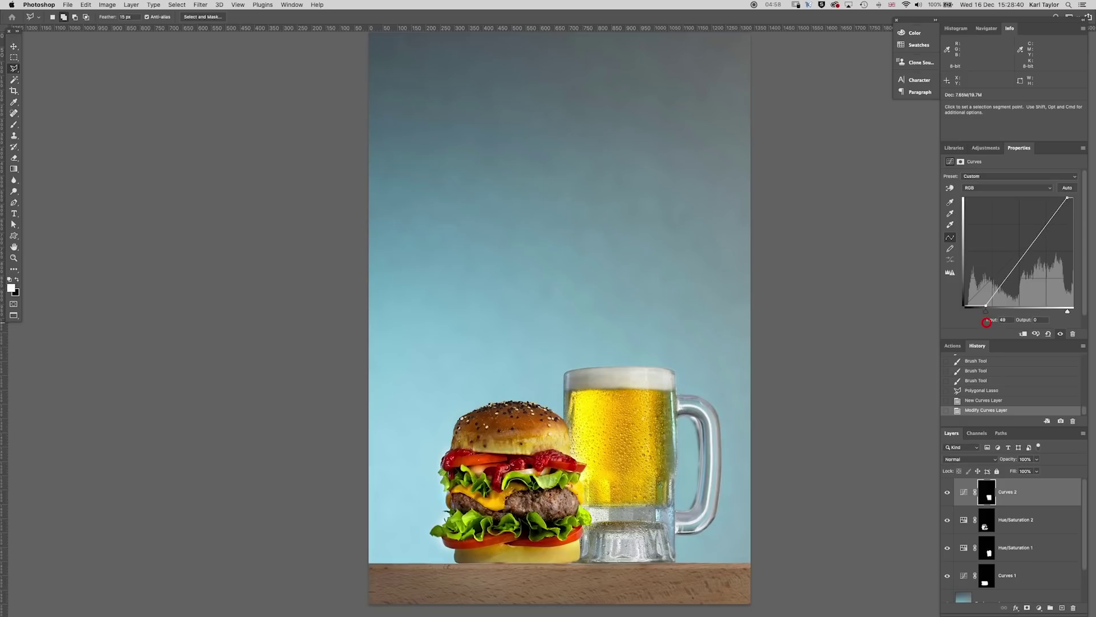
pyautogui.click(1029, 252)
# - Add Hue/Saturation 3 and replace its mask with the beer mask copied from Curves 2
pyautogui.click(1033, 486)
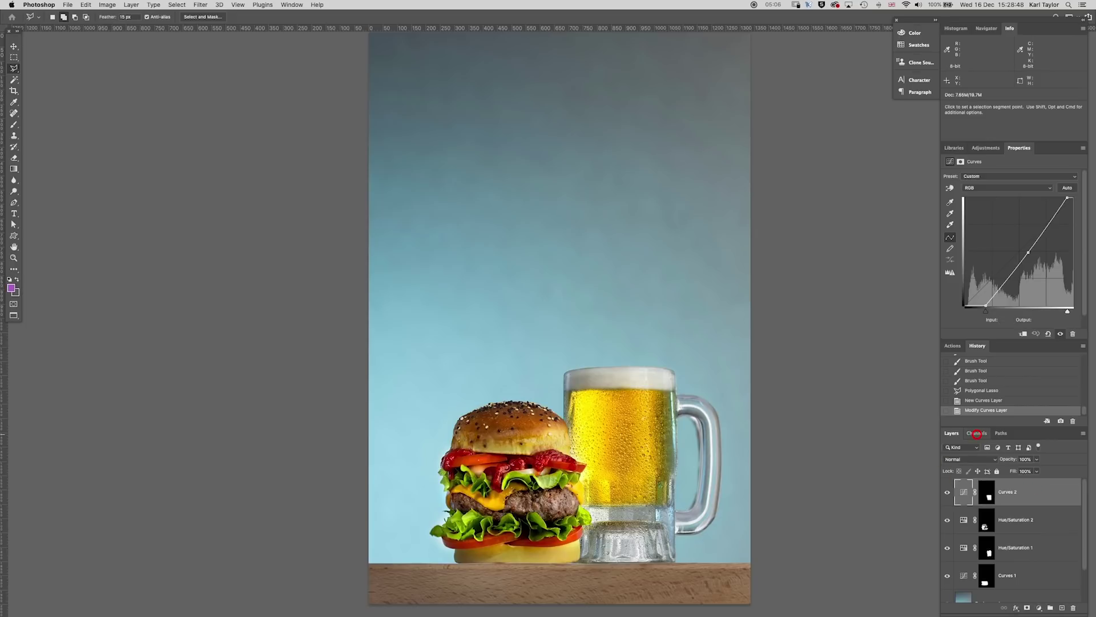
pyautogui.click(985, 148)
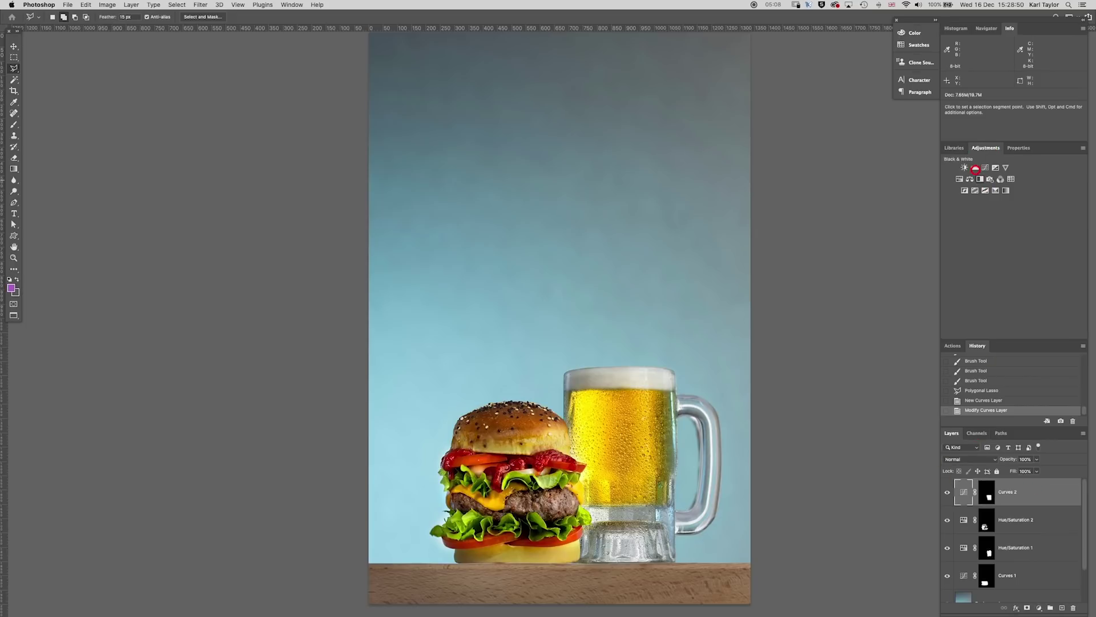
pyautogui.click(959, 179)
pyautogui.click(988, 524)
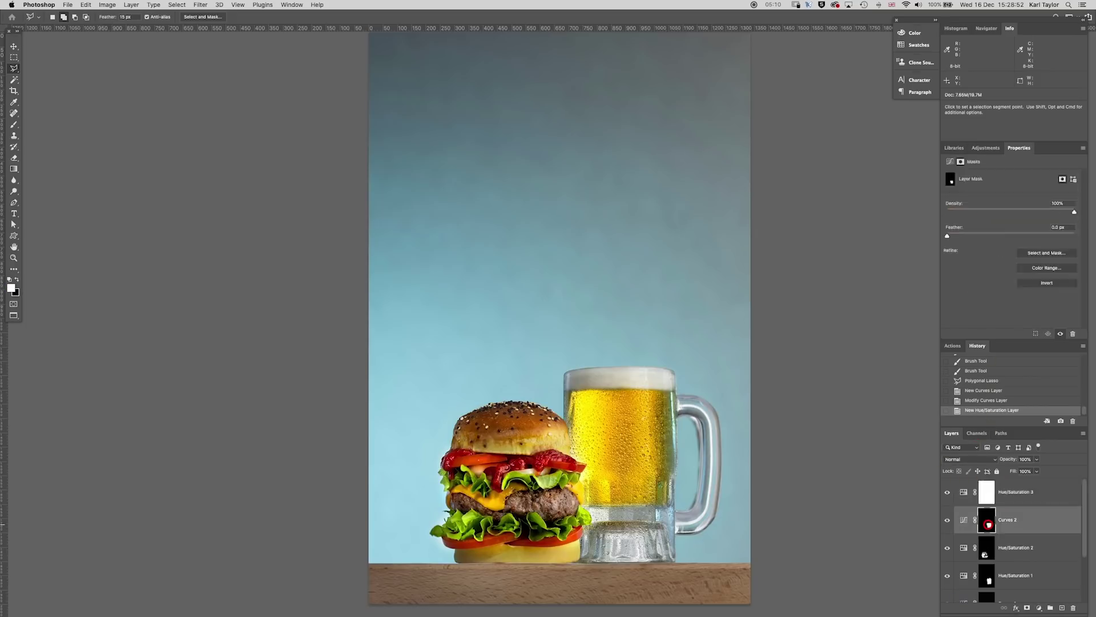
pyautogui.moveTo(986, 521); pyautogui.dragTo(987, 490)
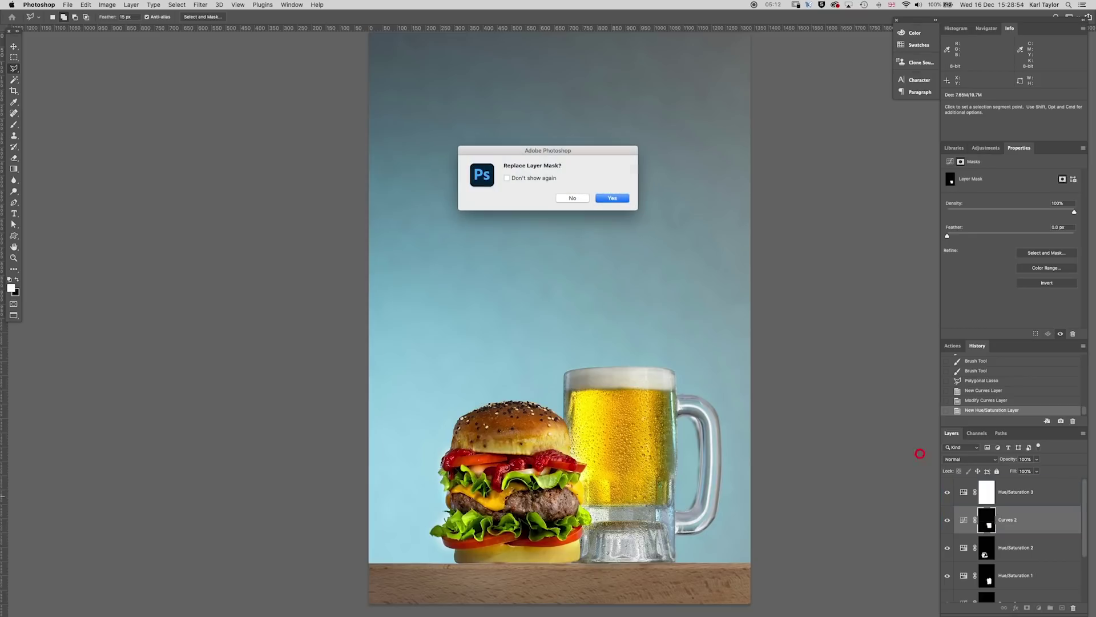
pyautogui.click(610, 198)
# - Nudge Hue/Saturation 3's hue and saturation slightly to warm and enrich the beer
pyautogui.click(989, 495)
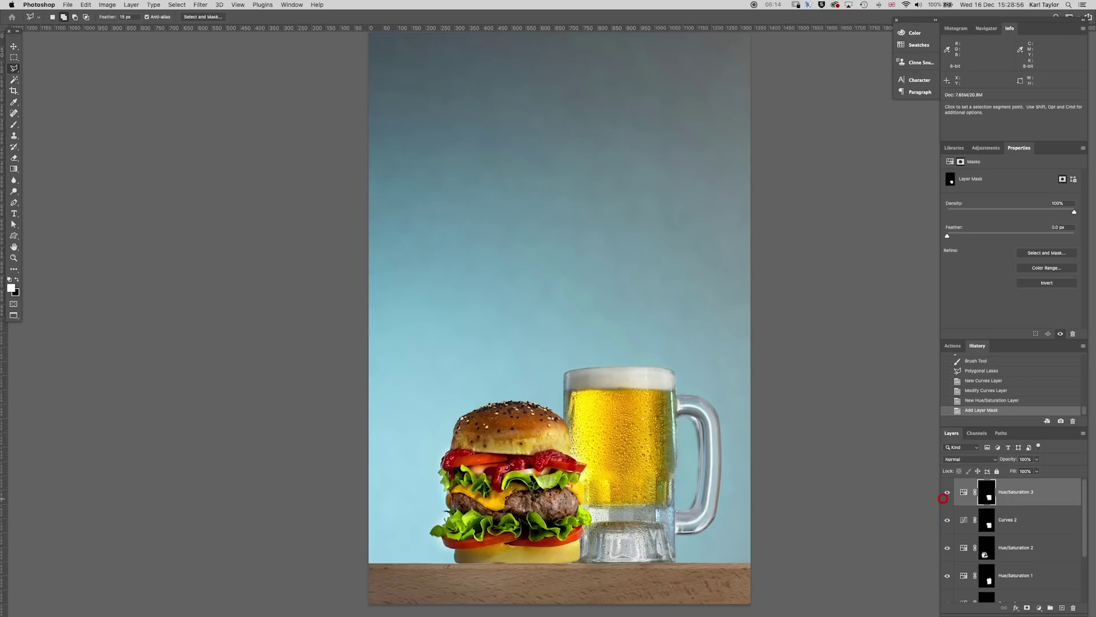
pyautogui.click(963, 490)
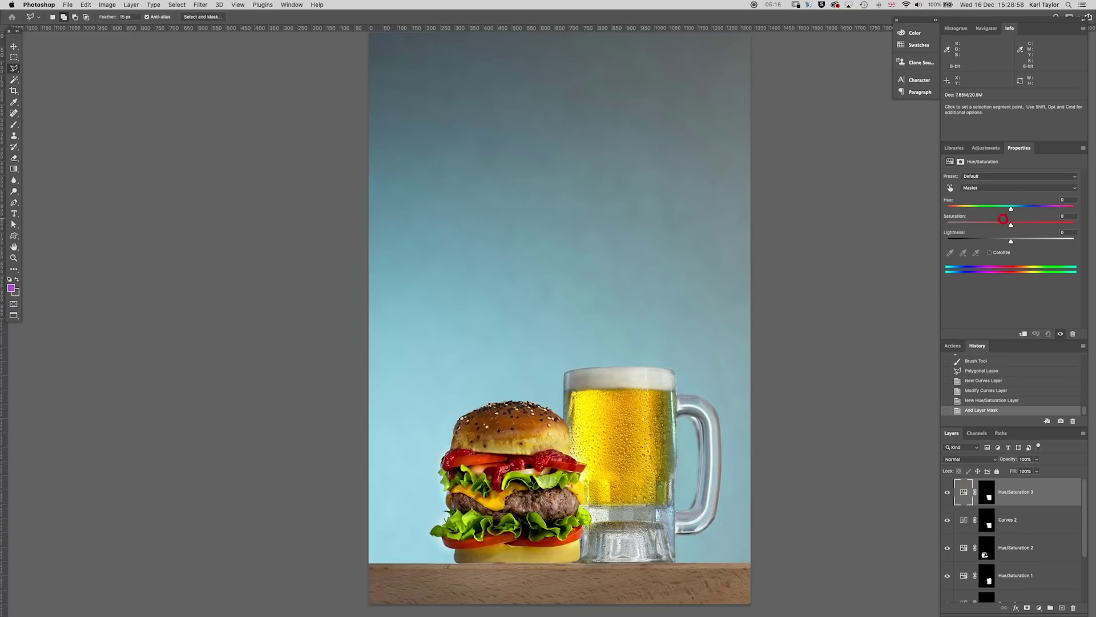
pyautogui.moveTo(1011, 225)
pyautogui.mouseDown()
pyautogui.moveTo(1028, 225)
pyautogui.moveTo(998, 224)
pyautogui.moveTo(1018, 224)
pyautogui.moveTo(1005, 208)
pyautogui.mouseUp()
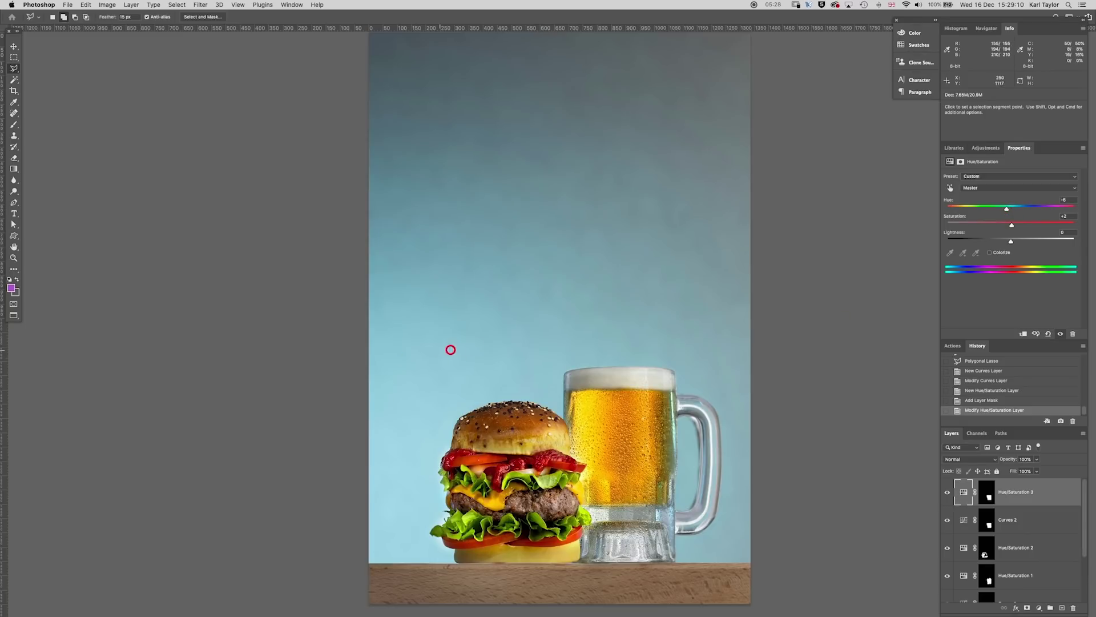
pyautogui.press('super+minus')
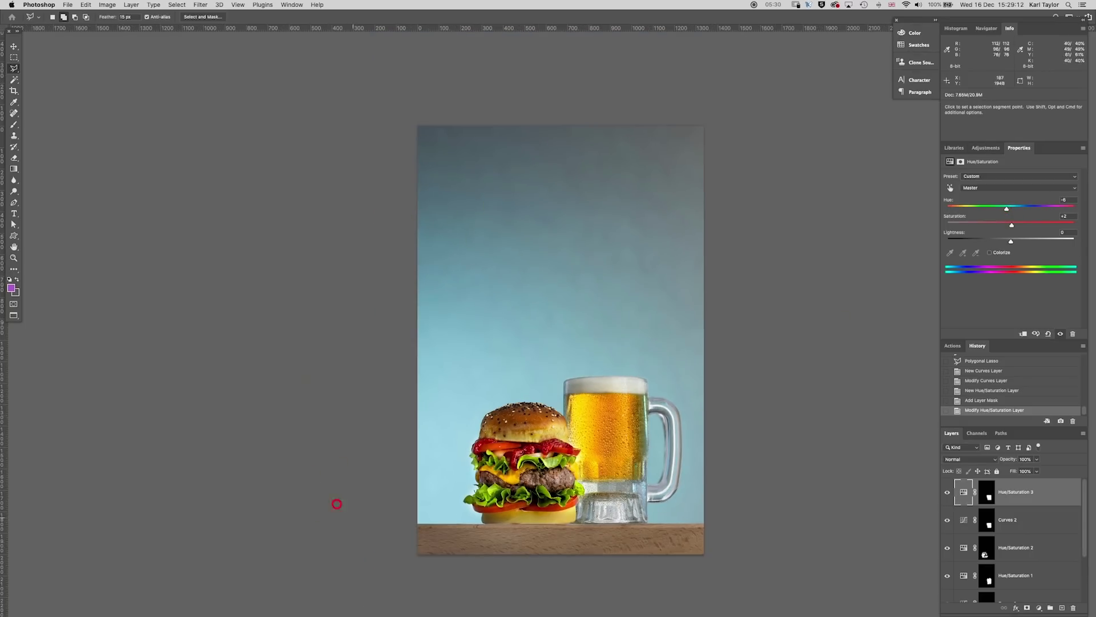
# - Zoom in and dodge the burger patty's highlights with a smaller brush
pyautogui.click(570, 481)
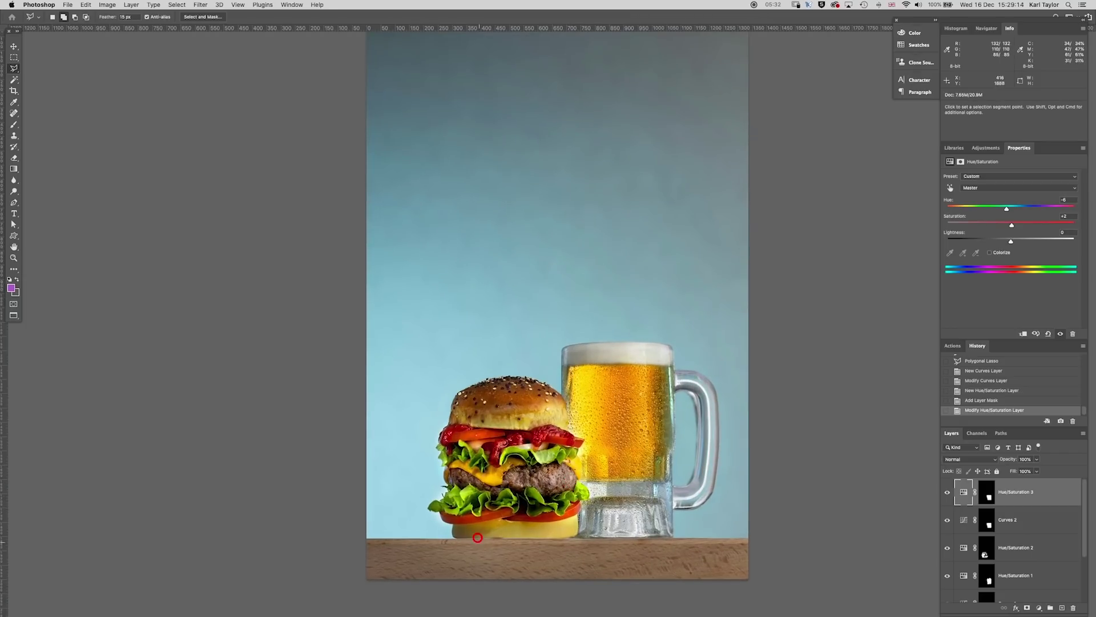
pyautogui.click(552, 478)
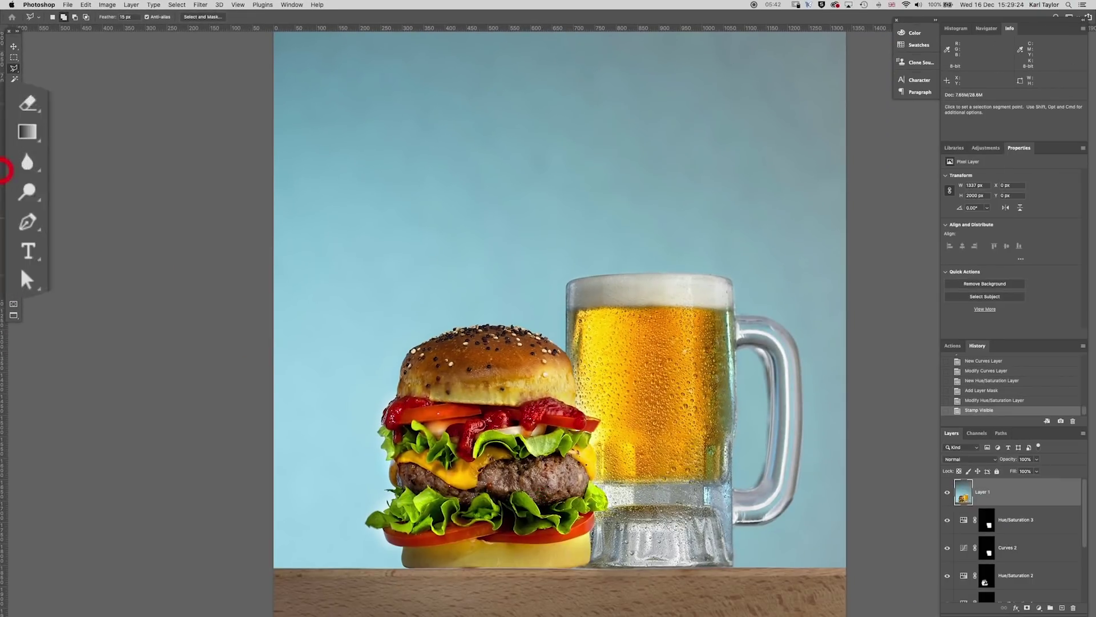
pyautogui.click(13, 190)
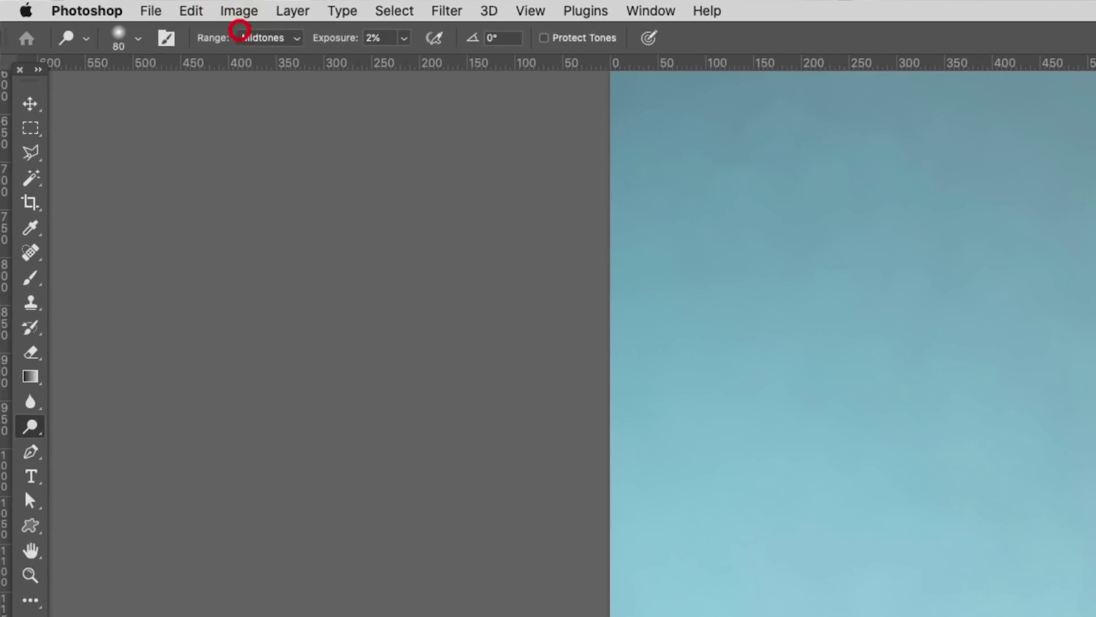
pyautogui.click(114, 17)
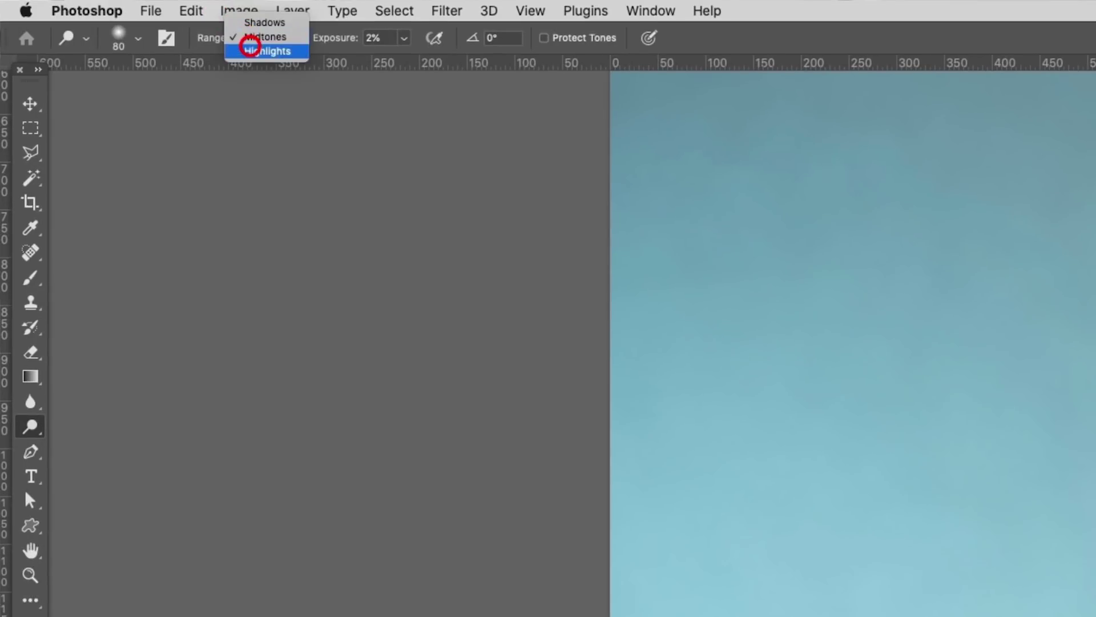
pyautogui.click(257, 51)
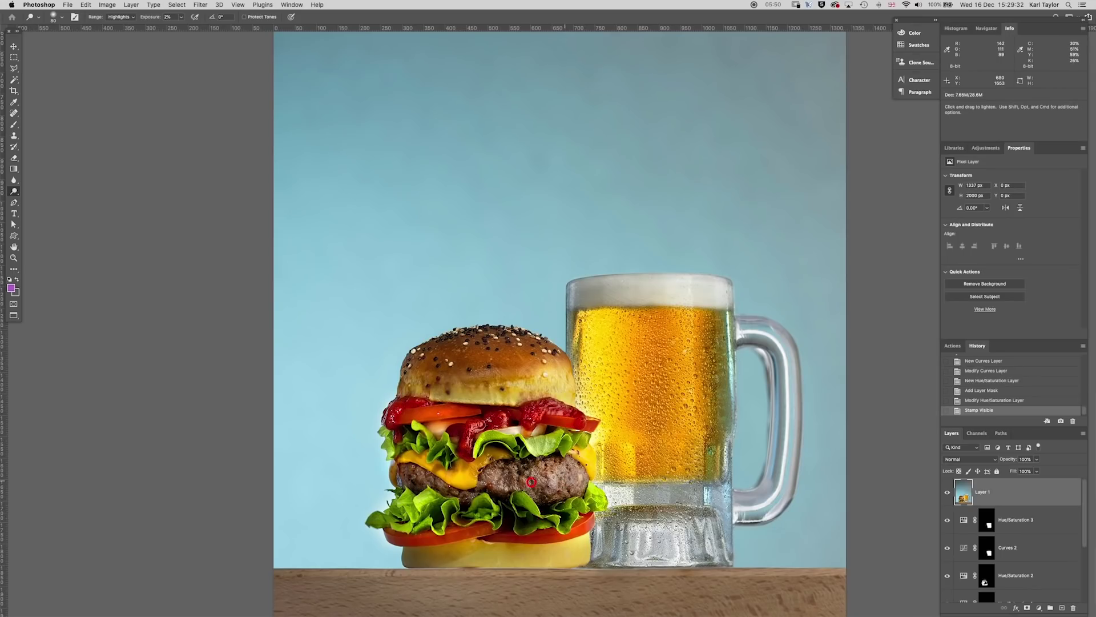
pyautogui.press('[')
pyautogui.moveTo(506, 479)
pyautogui.mouseDown()
pyautogui.moveTo(524, 474)
pyautogui.moveTo(524, 483)
pyautogui.moveTo(533, 467)
pyautogui.moveTo(428, 479)
pyautogui.mouseUp()
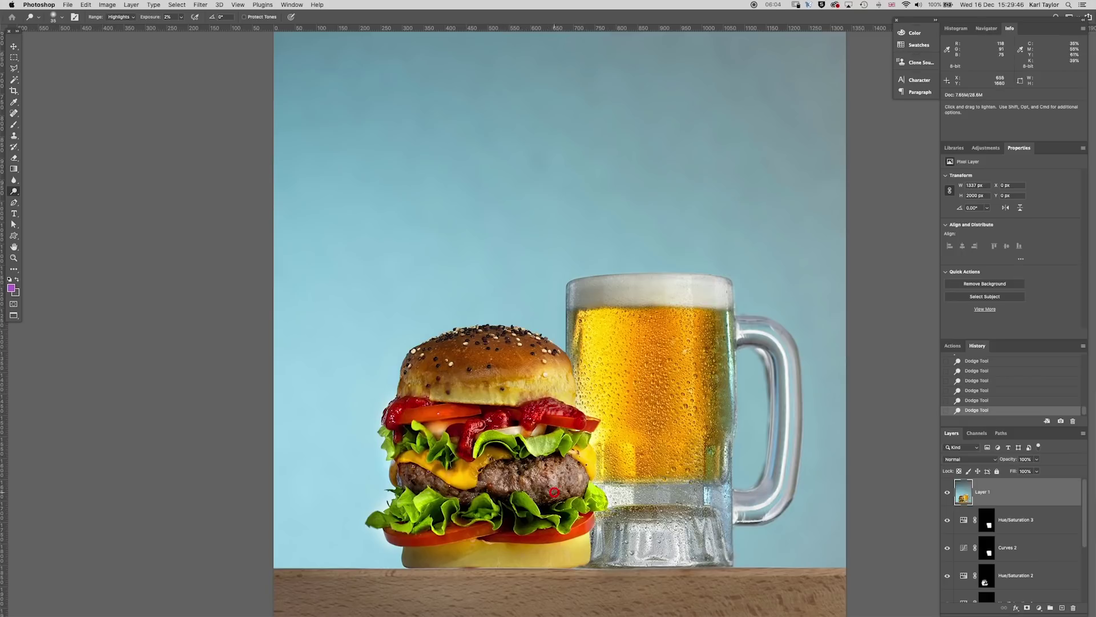
# - Switch the Dodge range to Midtones and resize the brush for lightening the bun
pyautogui.press('[')
pyautogui.press(']')
pyautogui.press('super+minus')
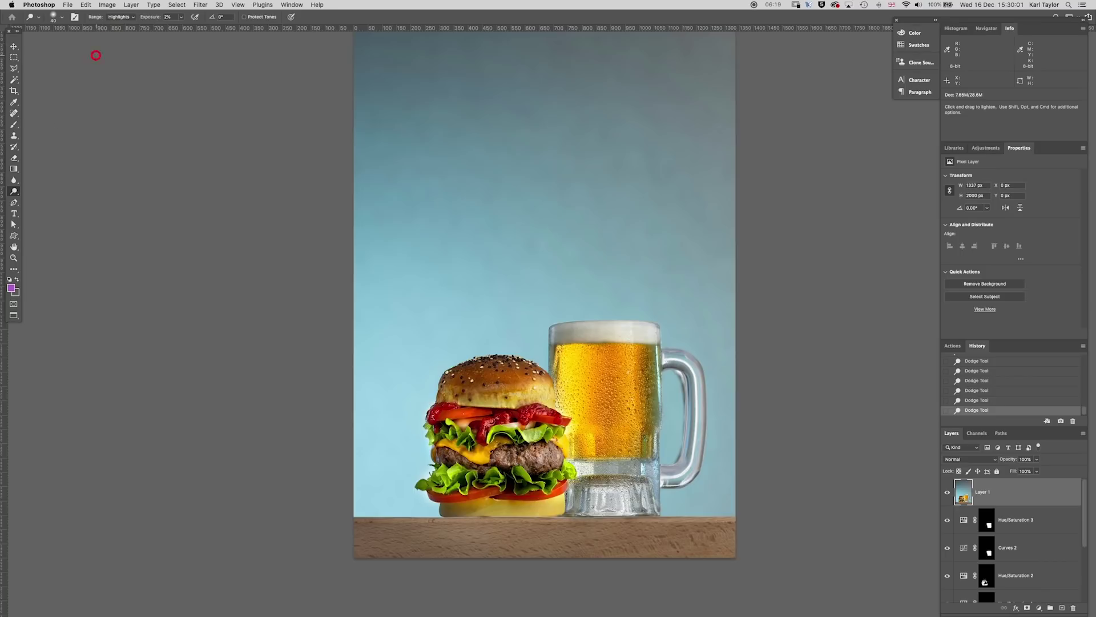
pyautogui.click(112, 17)
pyautogui.click(116, 32)
pyautogui.press('[')
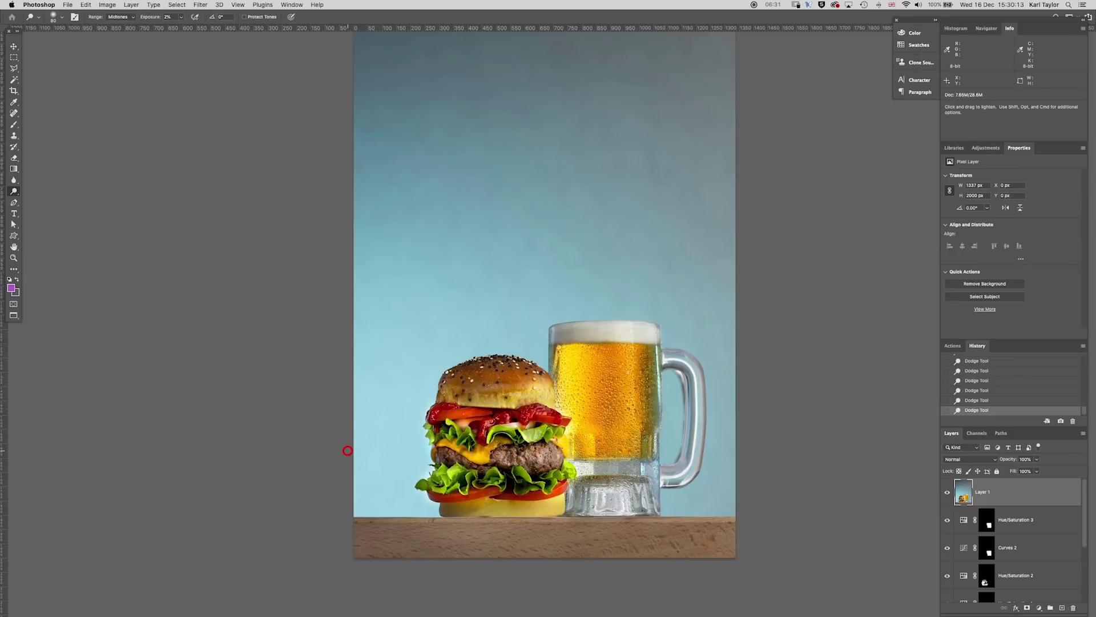
pyautogui.press('super+minus')
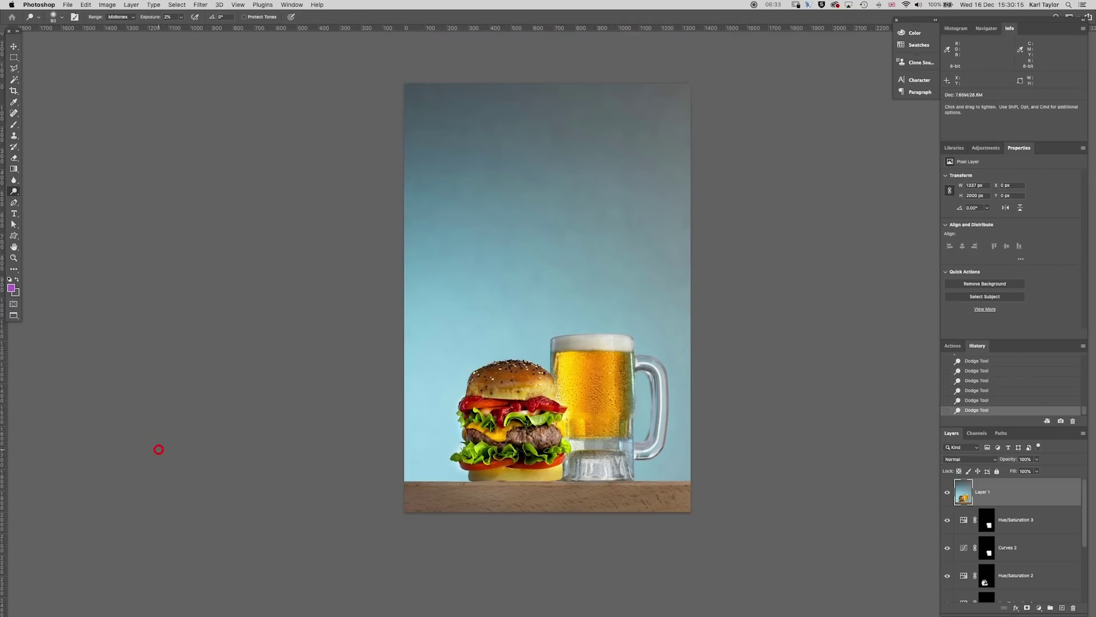
# - Raise the crop's bottom edge, rotate slightly to straighten, and apply the crop
pyautogui.press('c')
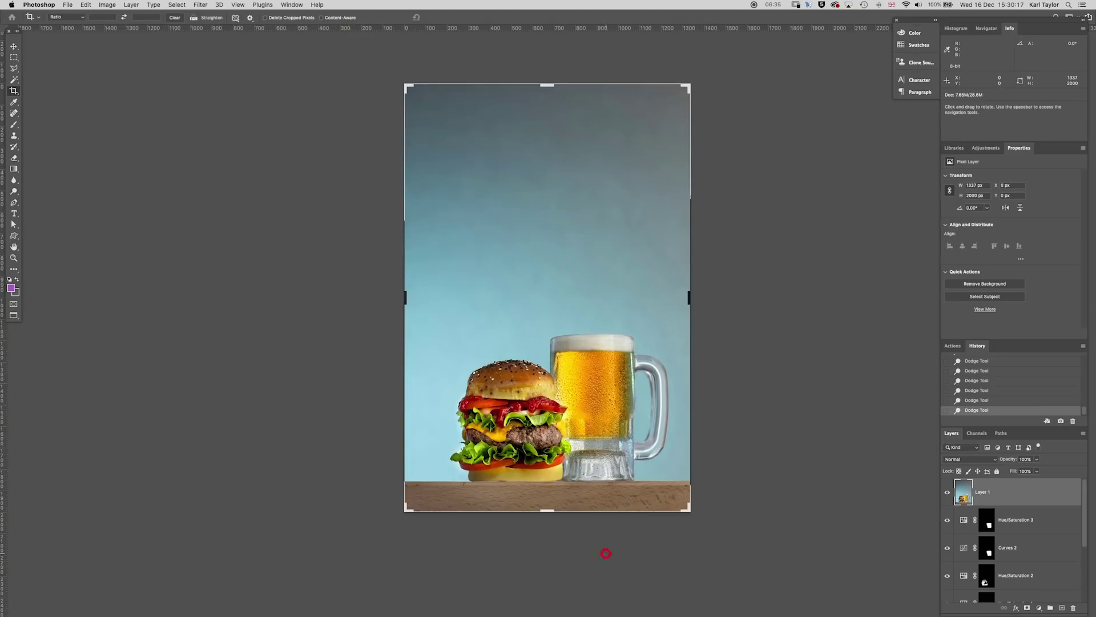
pyautogui.moveTo(549, 511); pyautogui.dragTo(547, 504)
pyautogui.moveTo(395, 86); pyautogui.dragTo(390, 81)
pyautogui.press('Return')
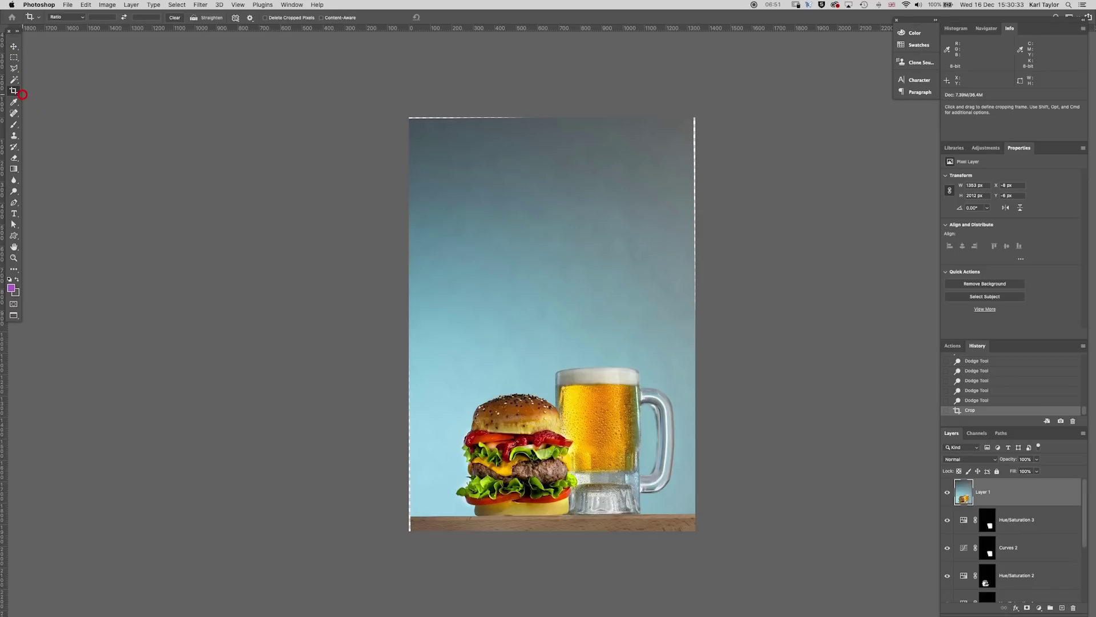
# - Crop again, bringing the top, left and right edges inward around the burger and beer
pyautogui.click(441, 149)
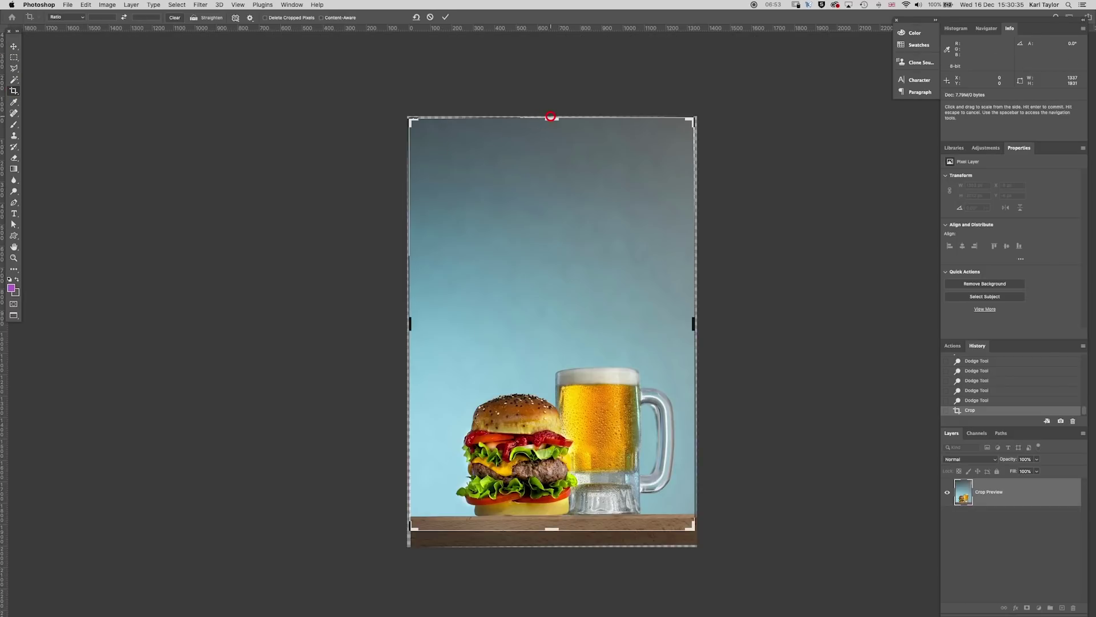
pyautogui.moveTo(553, 115); pyautogui.dragTo(551, 125)
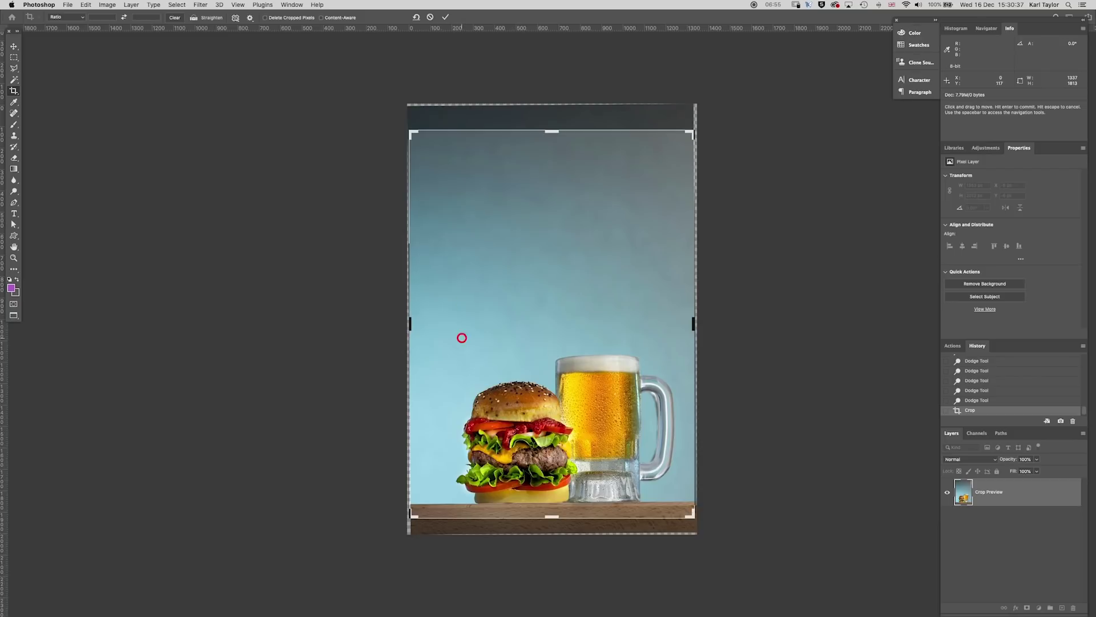
pyautogui.moveTo(412, 319); pyautogui.dragTo(413, 321)
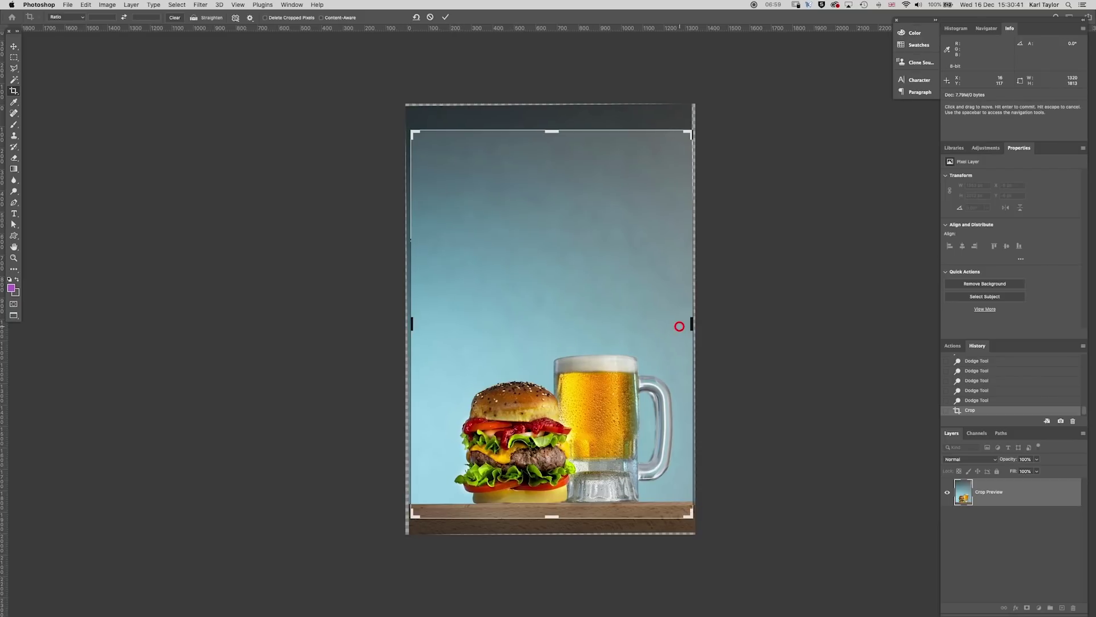
pyautogui.moveTo(692, 321); pyautogui.dragTo(690, 324)
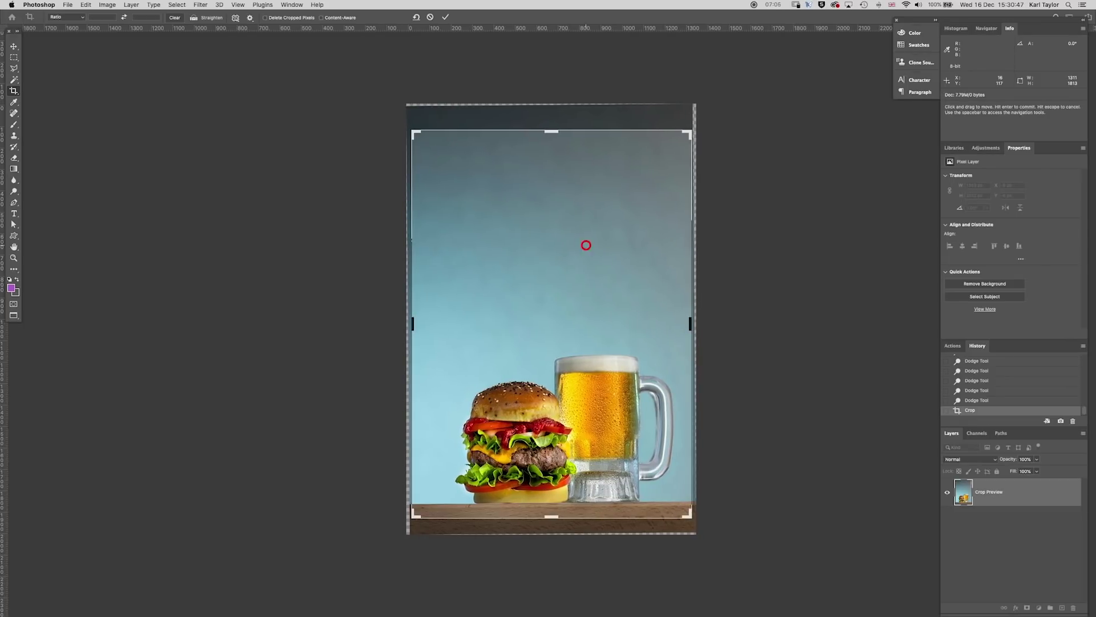
pyautogui.press('Return')
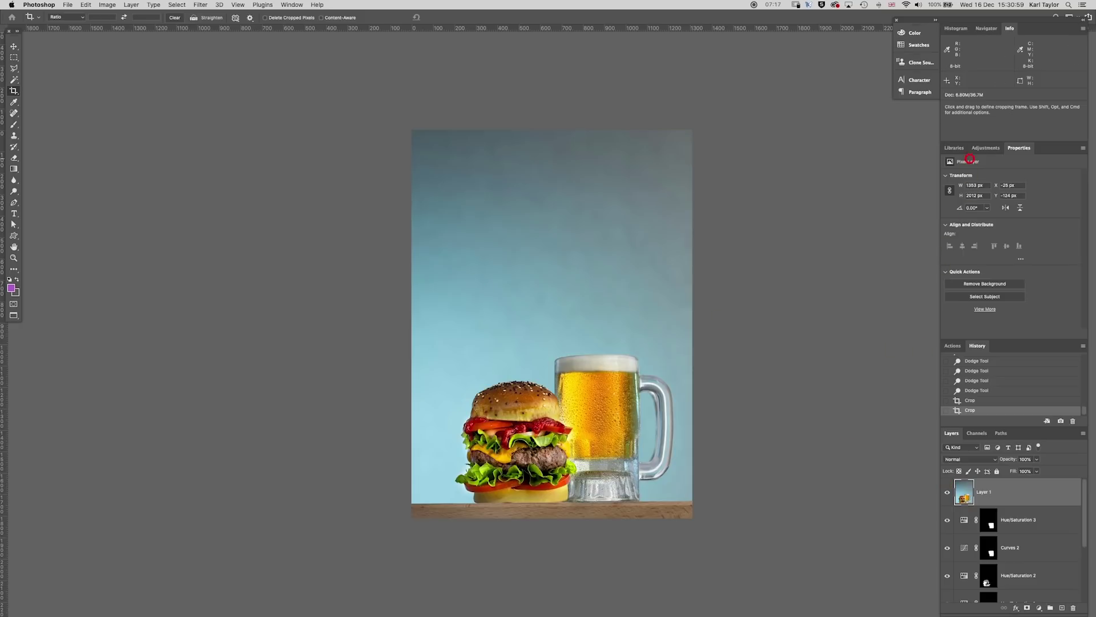
# - Add Hue/Saturation 4 and sample the blue background to target and widen the Cyans range
pyautogui.click(985, 148)
pyautogui.click(959, 182)
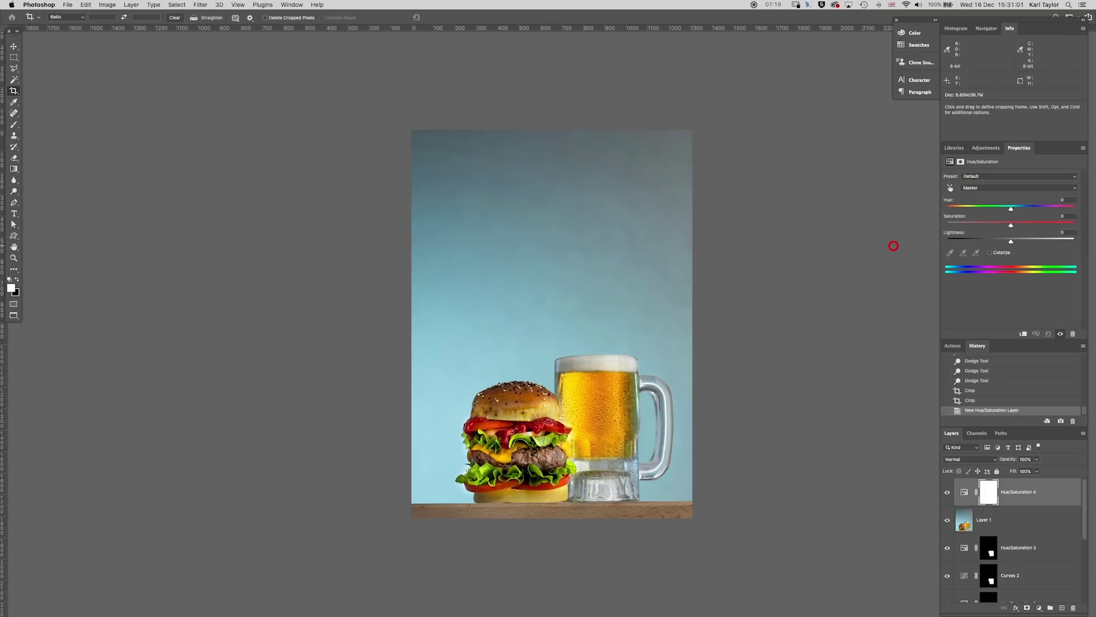
pyautogui.click(950, 187)
pyautogui.click(544, 333)
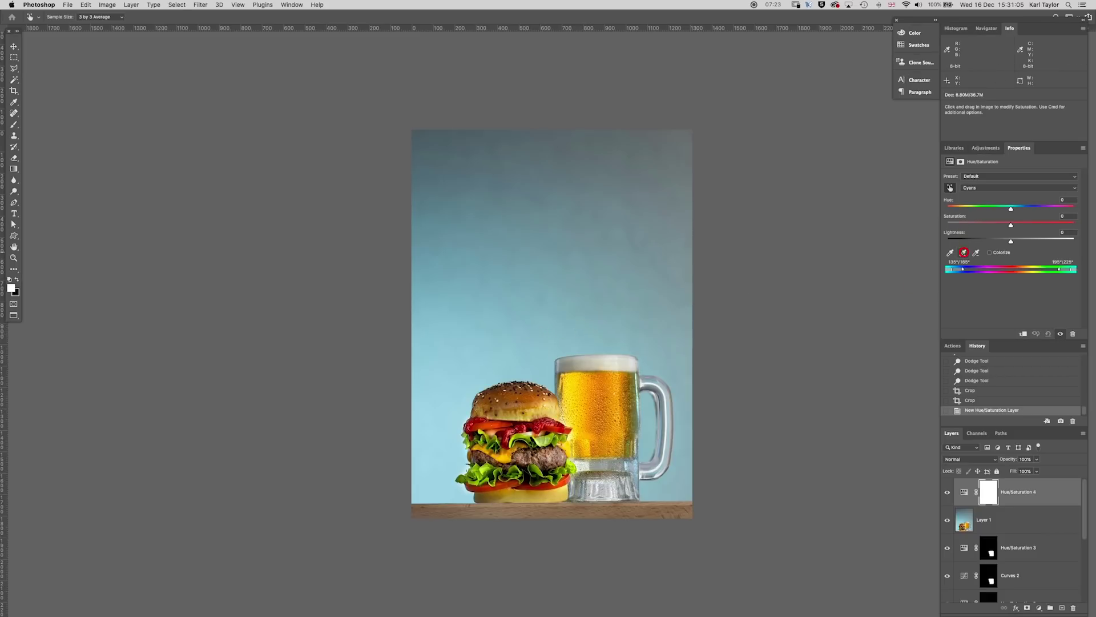
pyautogui.click(963, 252)
pyautogui.click(491, 371)
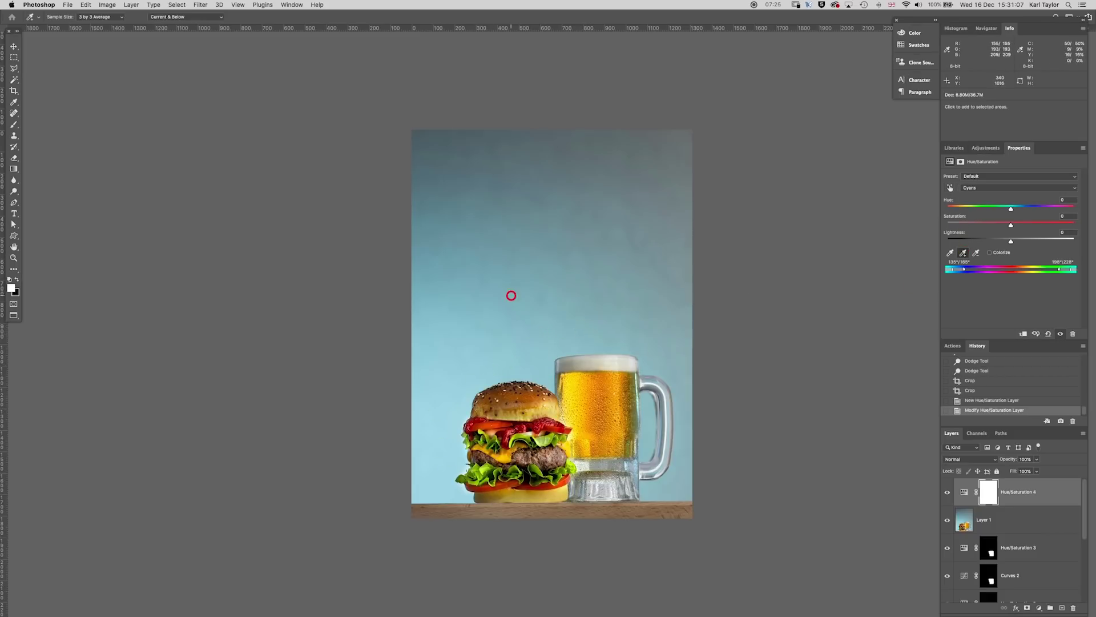
pyautogui.click(484, 291)
pyautogui.click(672, 488)
# - Raise Cyans saturation by +35, leaving the hue near neutral after a trial shift
pyautogui.moveTo(1011, 223); pyautogui.dragTo(1021, 226)
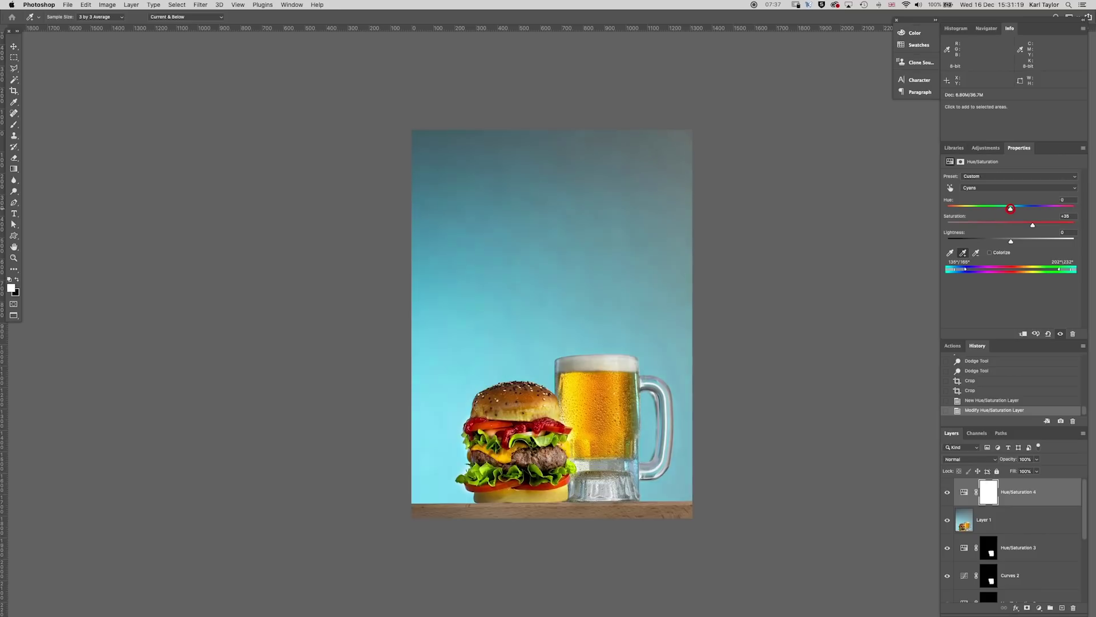
pyautogui.moveTo(1012, 208); pyautogui.dragTo(1021, 209)
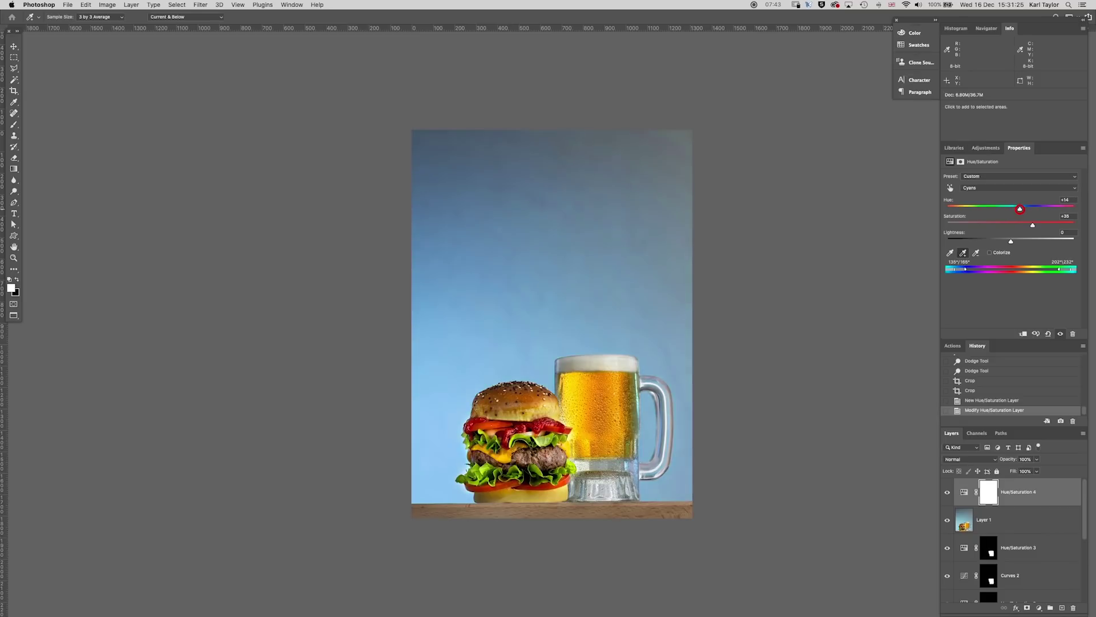
pyautogui.moveTo(1012, 208); pyautogui.dragTo(1010, 209)
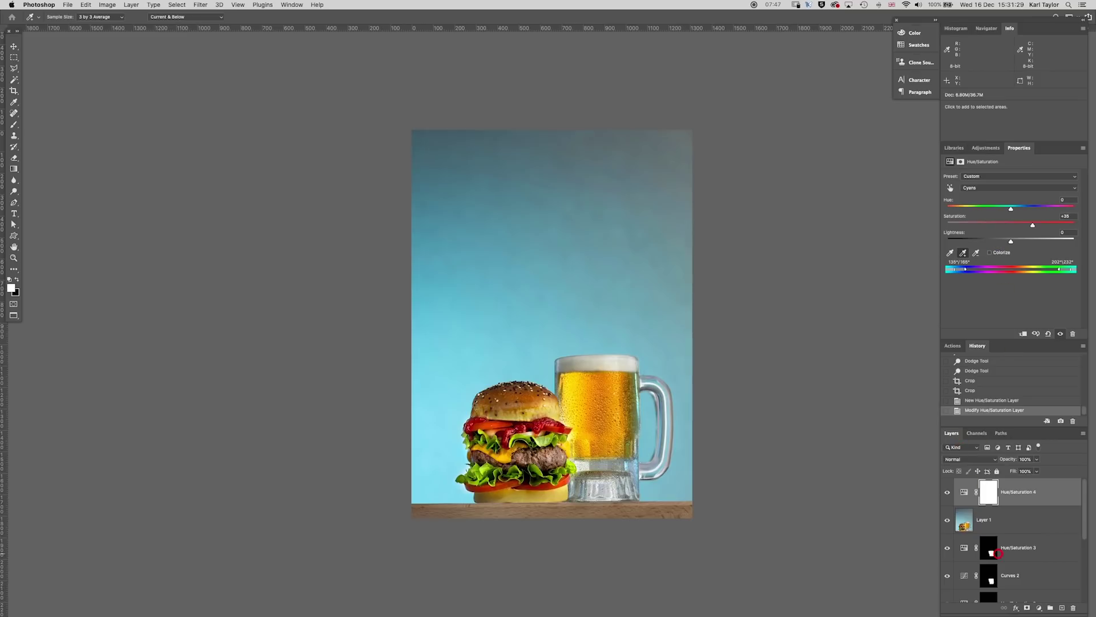
pyautogui.click(987, 492)
pyautogui.press('c')
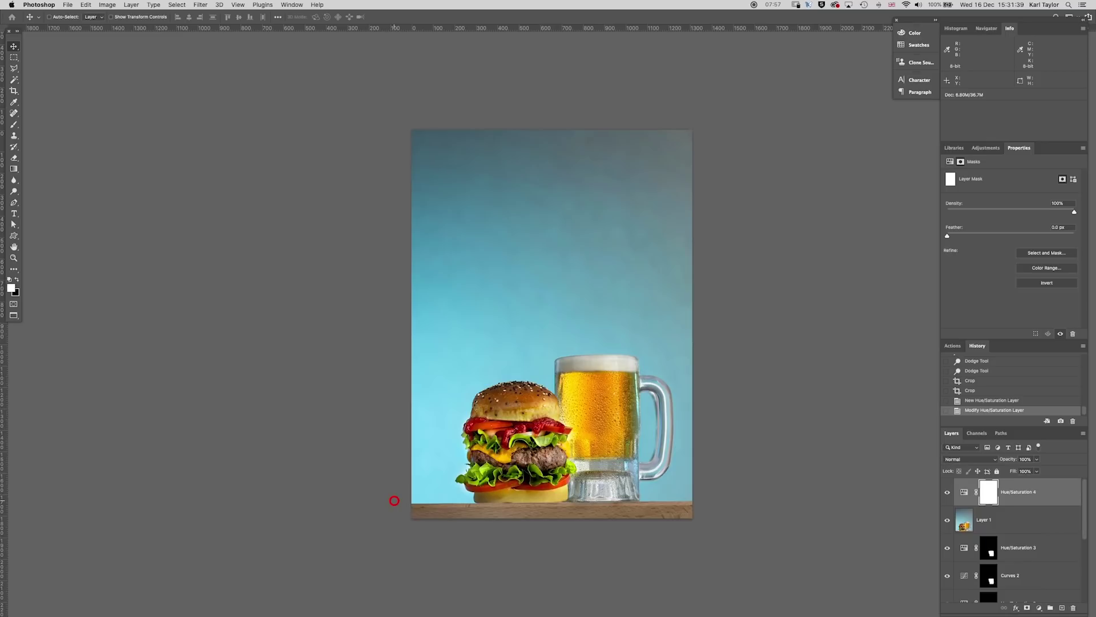
# - Select the wooden shelf strip with a Polygonal Lasso
pyautogui.press('l')
pyautogui.click(403, 502)
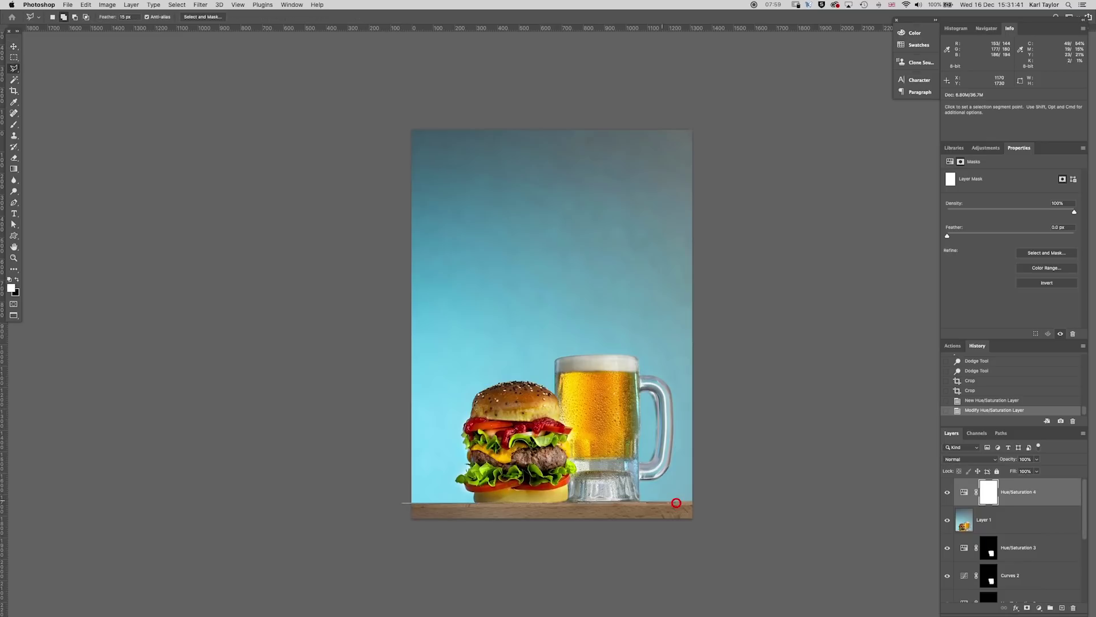
pyautogui.click(702, 500)
pyautogui.click(709, 534)
pyautogui.click(387, 570)
pyautogui.click(402, 503)
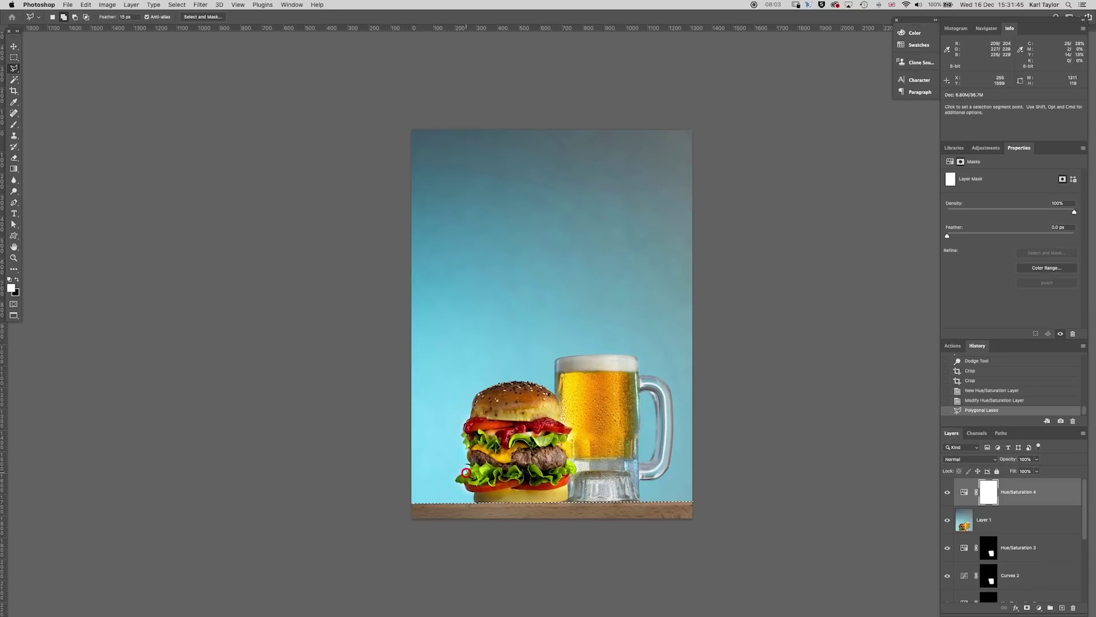
# - Add a Curves adjustment on the wood that pulls RGB down, raises Red and tweaks Blue
pyautogui.click(986, 148)
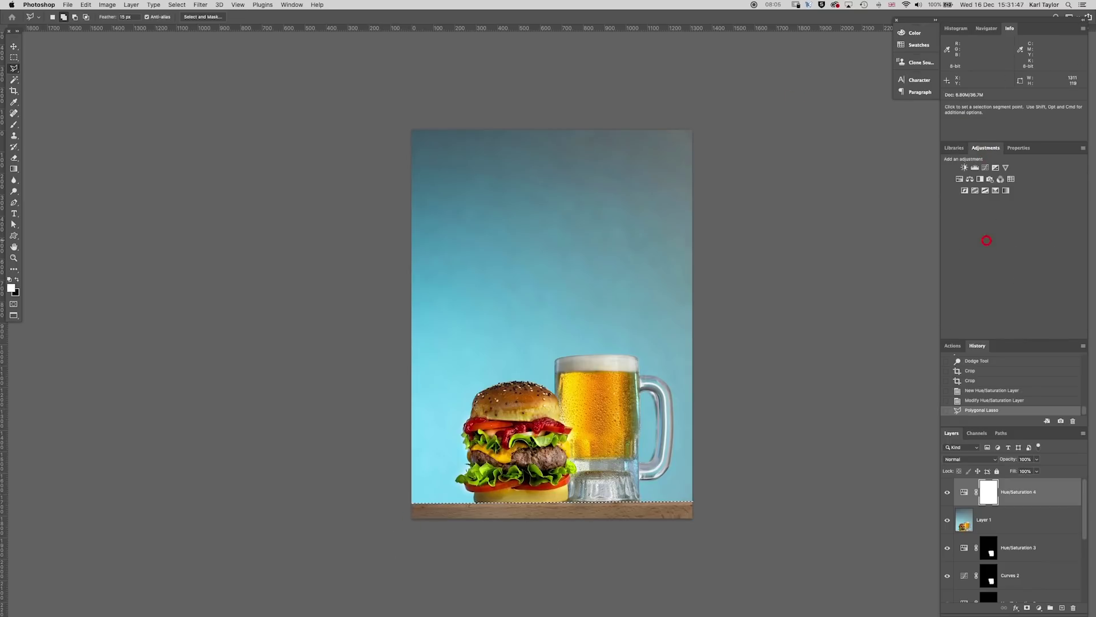
pyautogui.click(985, 167)
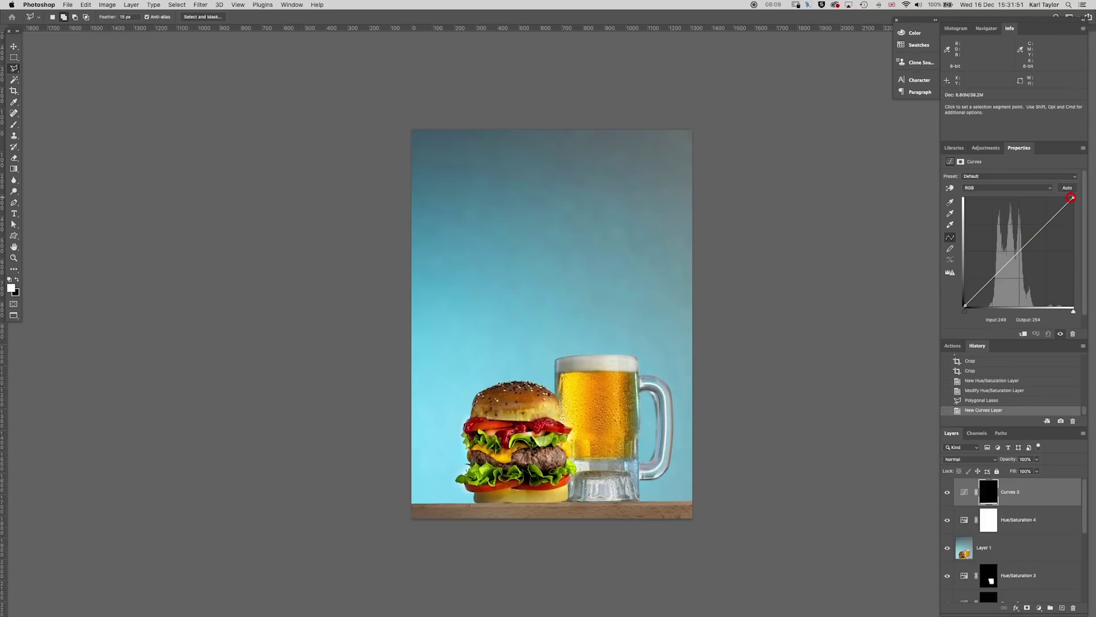
pyautogui.moveTo(1073, 198); pyautogui.dragTo(1085, 217)
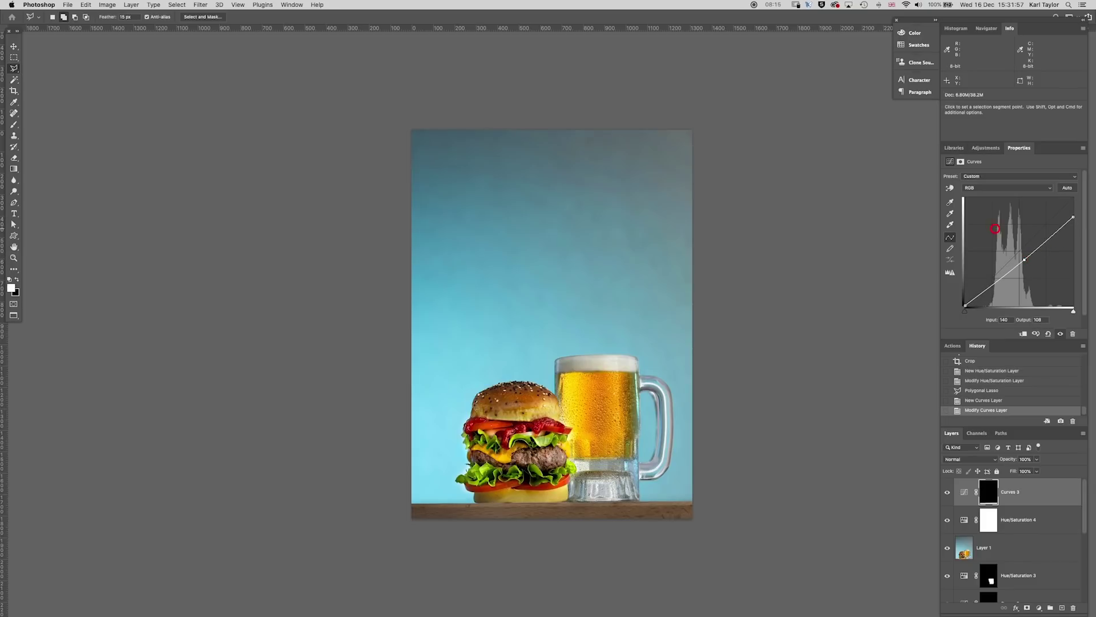
pyautogui.click(994, 187)
pyautogui.click(993, 196)
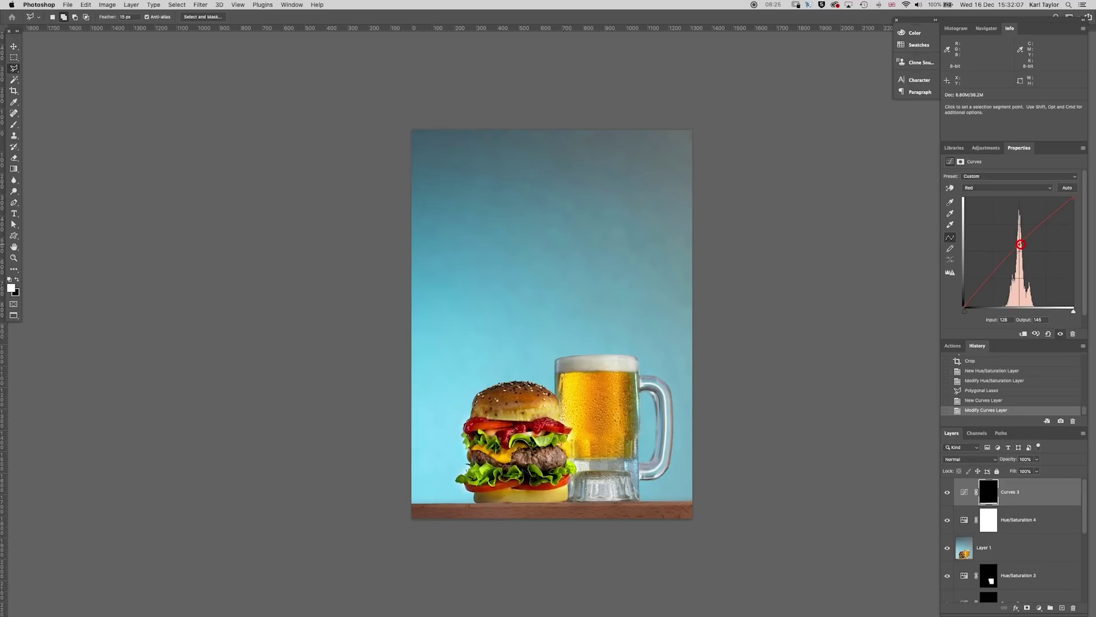
pyautogui.click(994, 188)
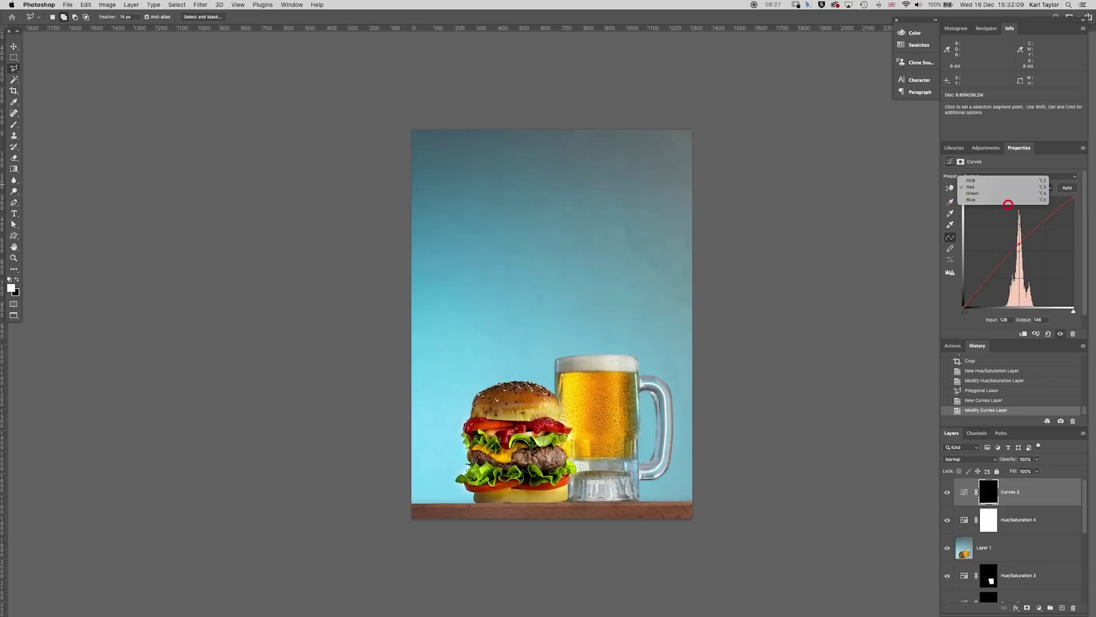
pyautogui.click(997, 203)
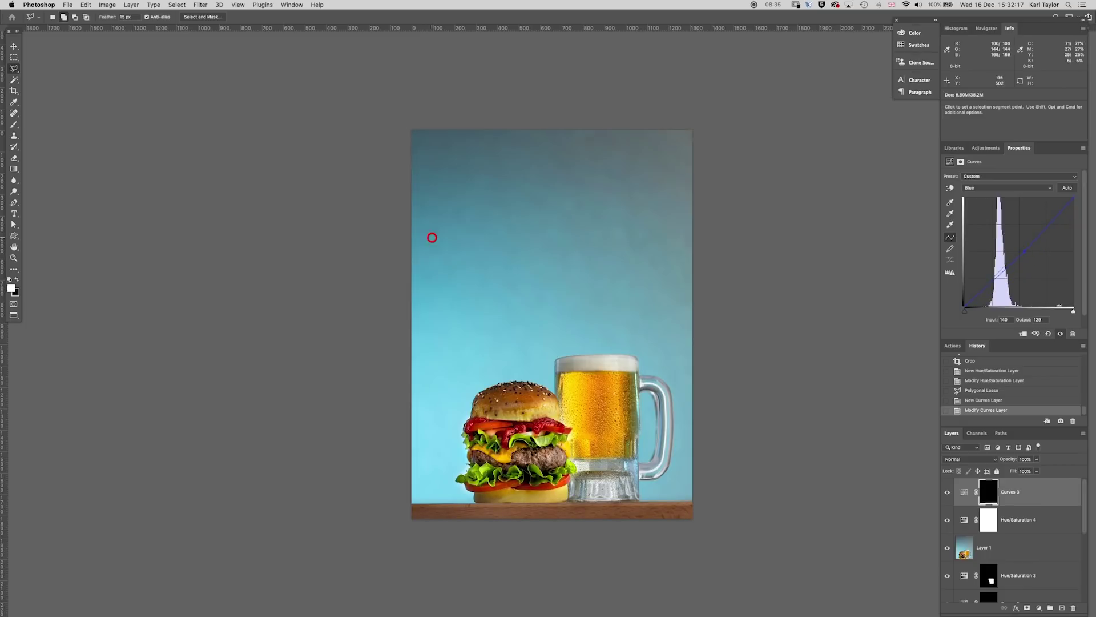
pyautogui.click(964, 491)
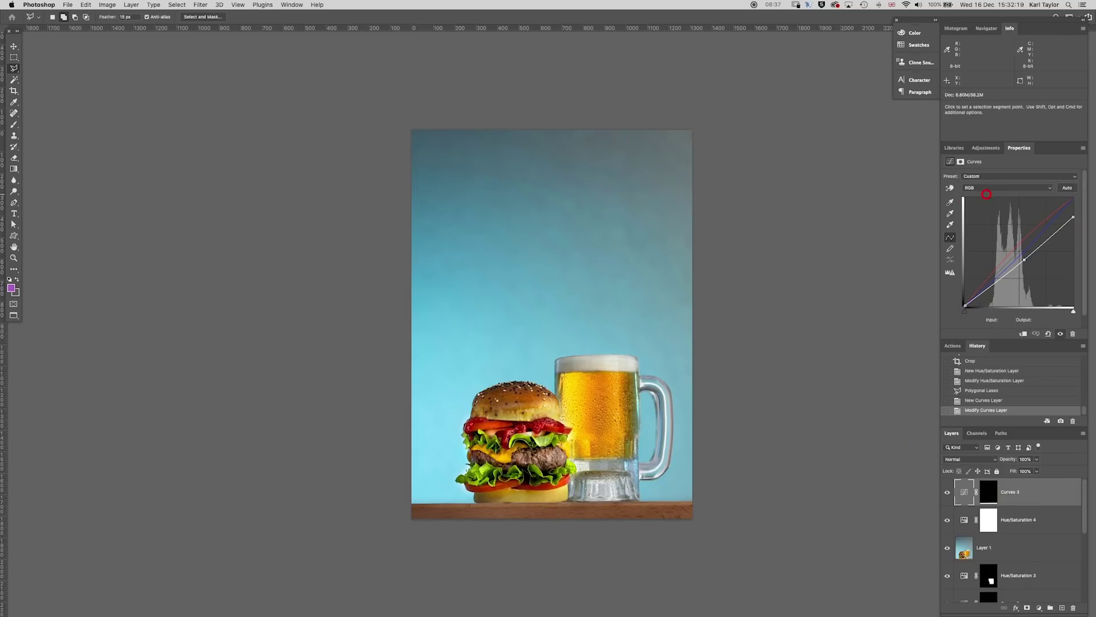
pyautogui.click(986, 148)
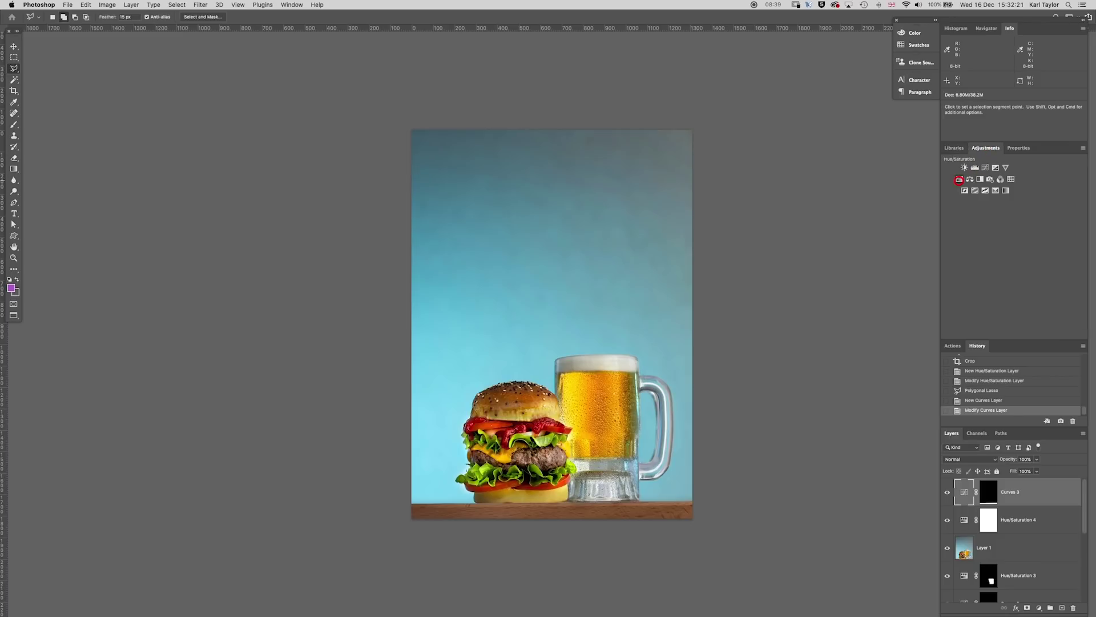
# - Add Hue/Saturation 5 with the Curves 3 wood mask, warming hue, boosting saturation and darkening lightness
pyautogui.click(959, 178)
pyautogui.moveTo(988, 520); pyautogui.dragTo(987, 493)
pyautogui.press('Return')
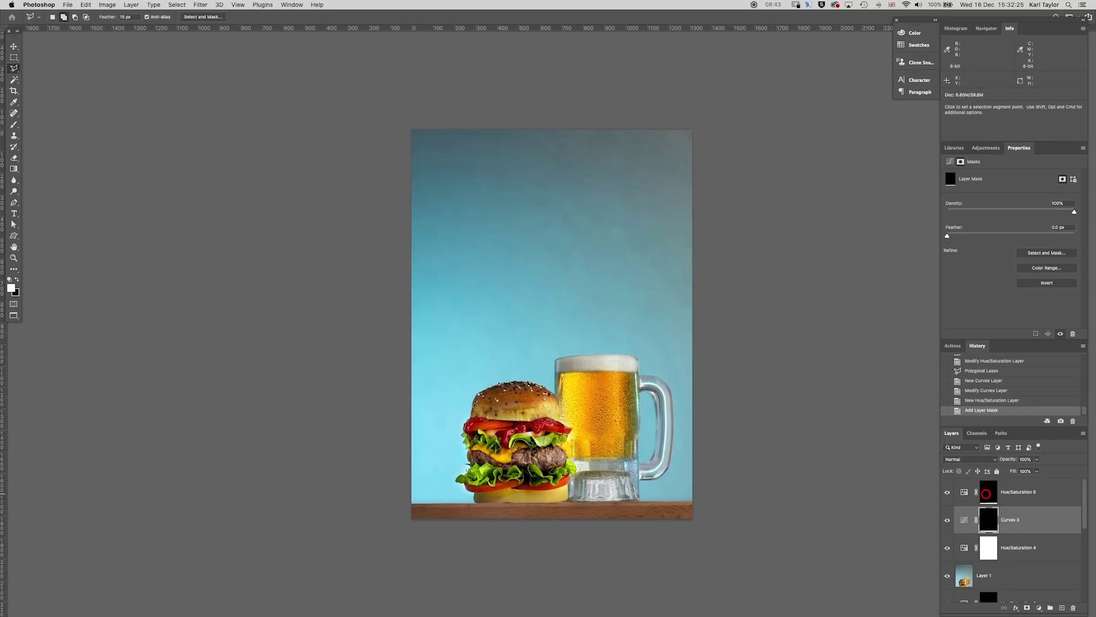
pyautogui.click(963, 492)
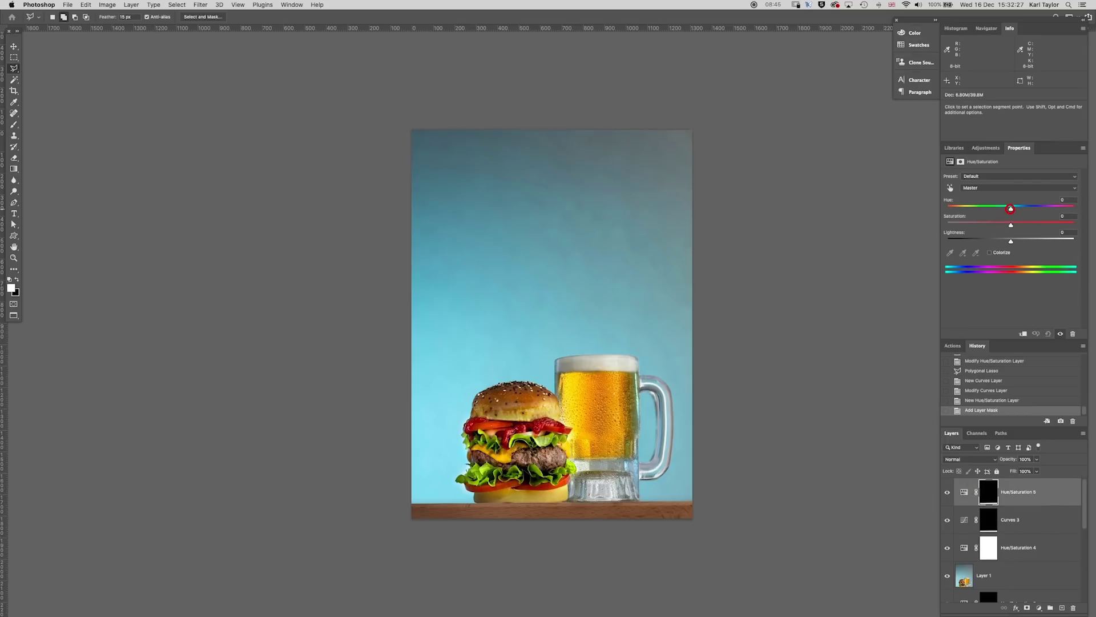
pyautogui.moveTo(1011, 209); pyautogui.dragTo(1053, 232)
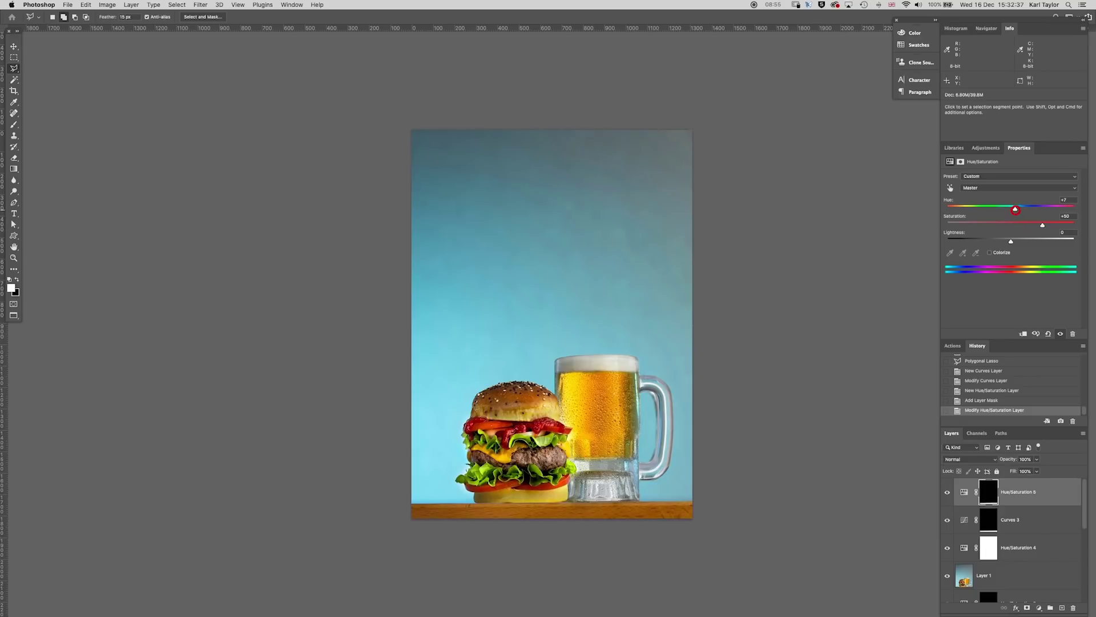
pyautogui.moveTo(1017, 211); pyautogui.dragTo(1020, 212)
pyautogui.moveTo(995, 244); pyautogui.dragTo(1003, 242)
# - Refine the Curves 3 curve to darken the wood and set Hue/Saturation 5 opacity to 28%
pyautogui.click(970, 517)
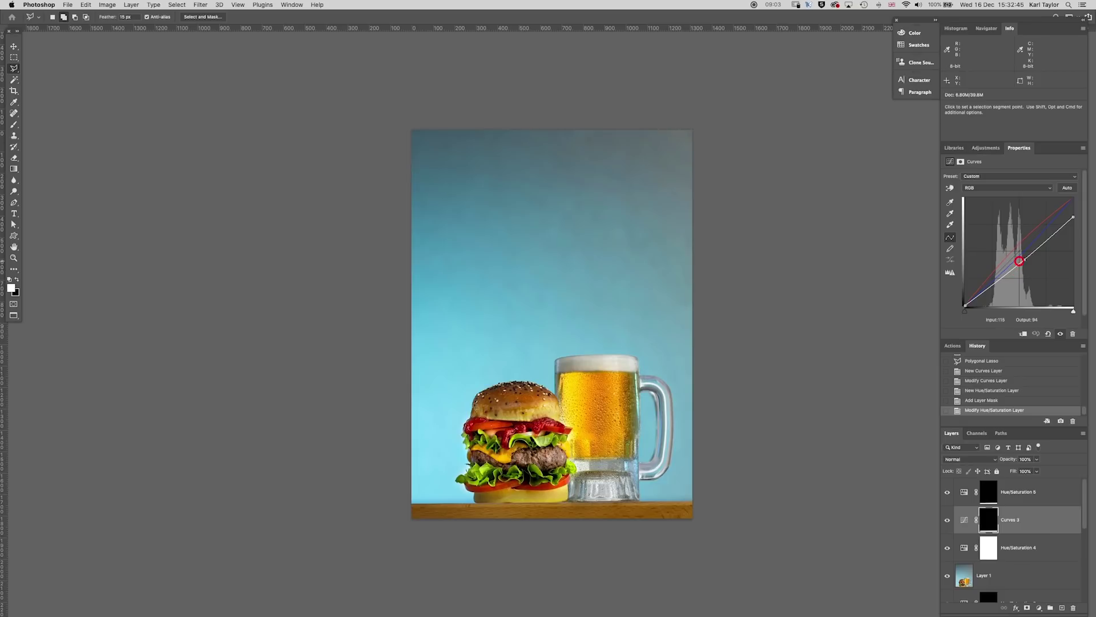
pyautogui.moveTo(1023, 260); pyautogui.dragTo(1025, 262)
pyautogui.click(964, 492)
pyautogui.click(1037, 471)
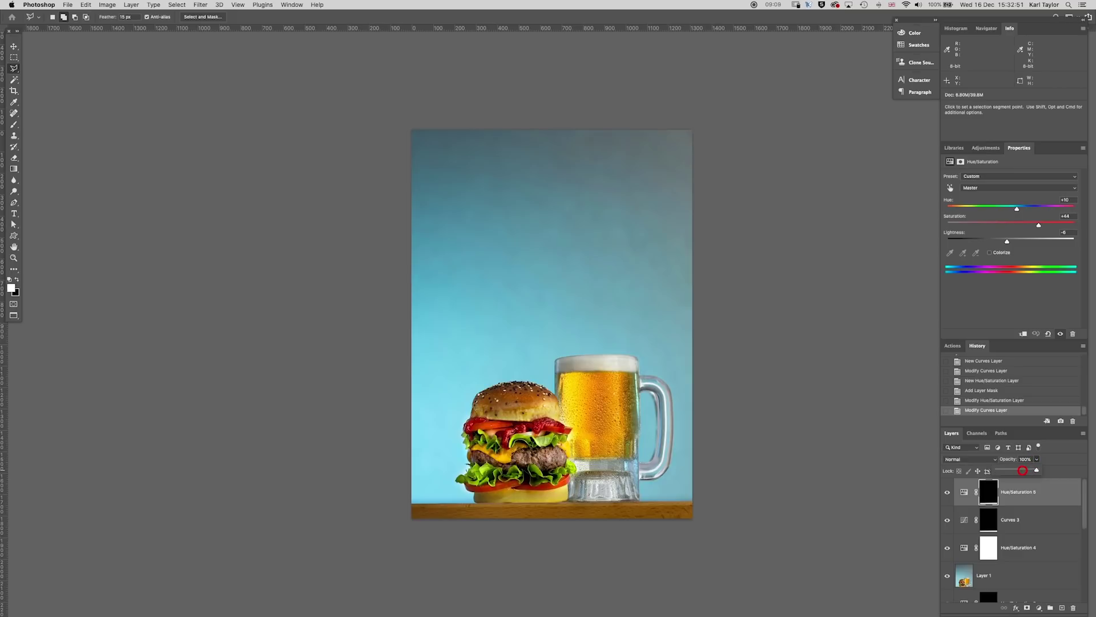
pyautogui.moveTo(1023, 470); pyautogui.dragTo(1009, 469)
pyautogui.click(1021, 518)
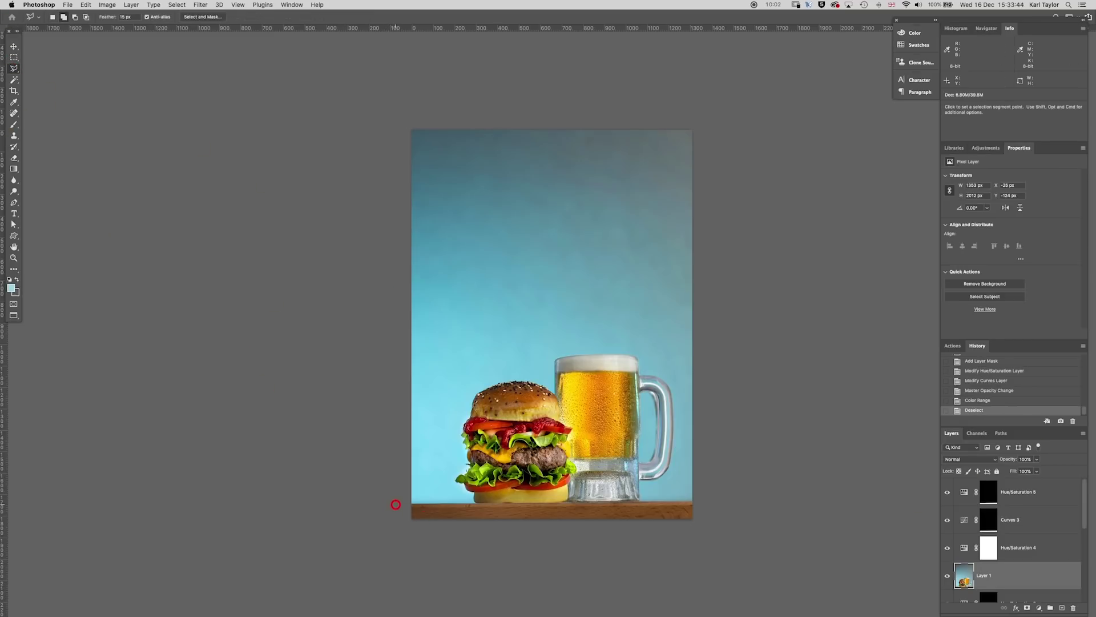
# - Trace a Polygonal Lasso along the shelf top and around the burger and beer mug outlines
pyautogui.click(397, 502)
pyautogui.click(471, 500)
pyautogui.click(453, 475)
pyautogui.click(461, 437)
pyautogui.click(472, 390)
pyautogui.click(510, 377)
pyautogui.click(543, 382)
pyautogui.click(551, 357)
pyautogui.click(594, 350)
pyautogui.click(640, 352)
pyautogui.click(668, 374)
pyautogui.click(677, 400)
pyautogui.click(673, 468)
# - Extend the selection to the top corners, close it, and copy the background to Layer 2
pyautogui.click(642, 485)
pyautogui.click(719, 489)
pyautogui.click(733, 74)
pyautogui.click(306, 102)
pyautogui.click(395, 501)
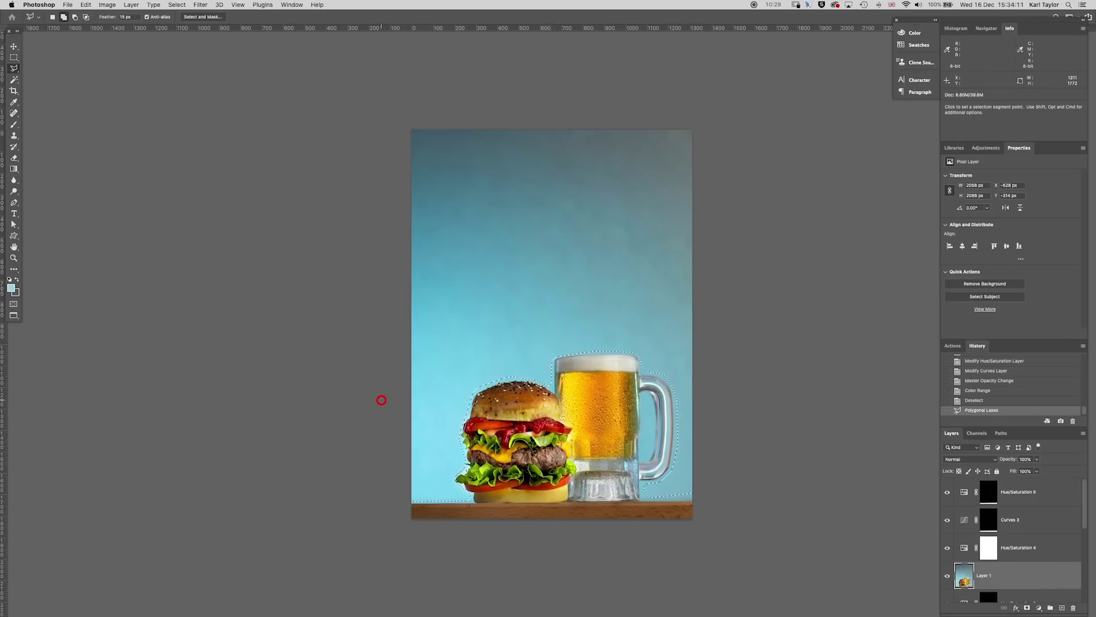
pyautogui.press('super+j')
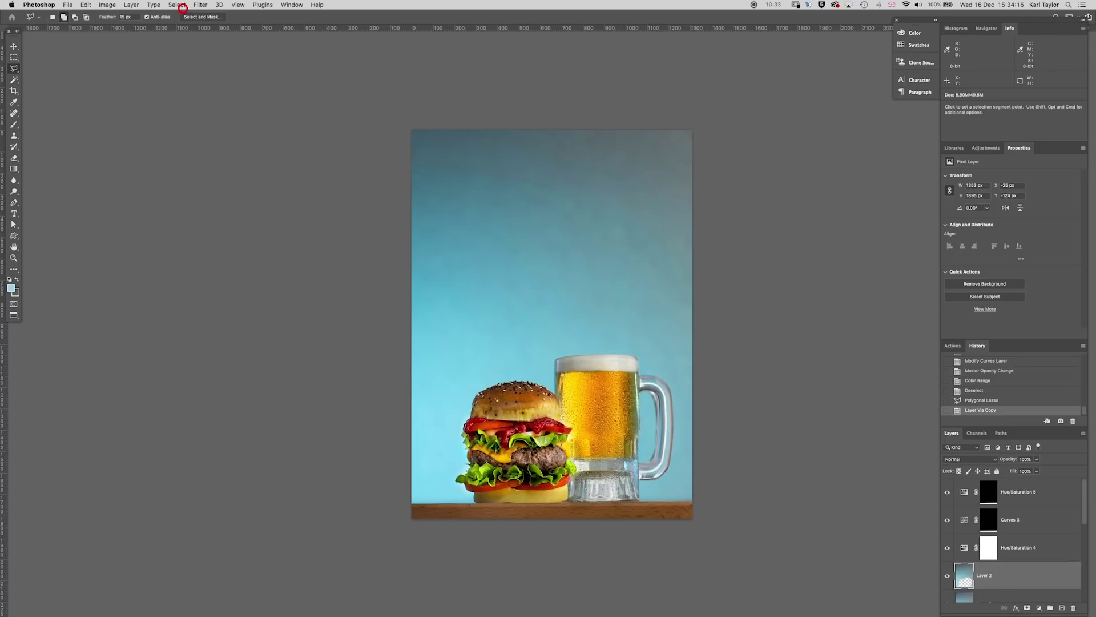
# - Apply a Gaussian Blur to the Layer 2 background
pyautogui.click(194, 4)
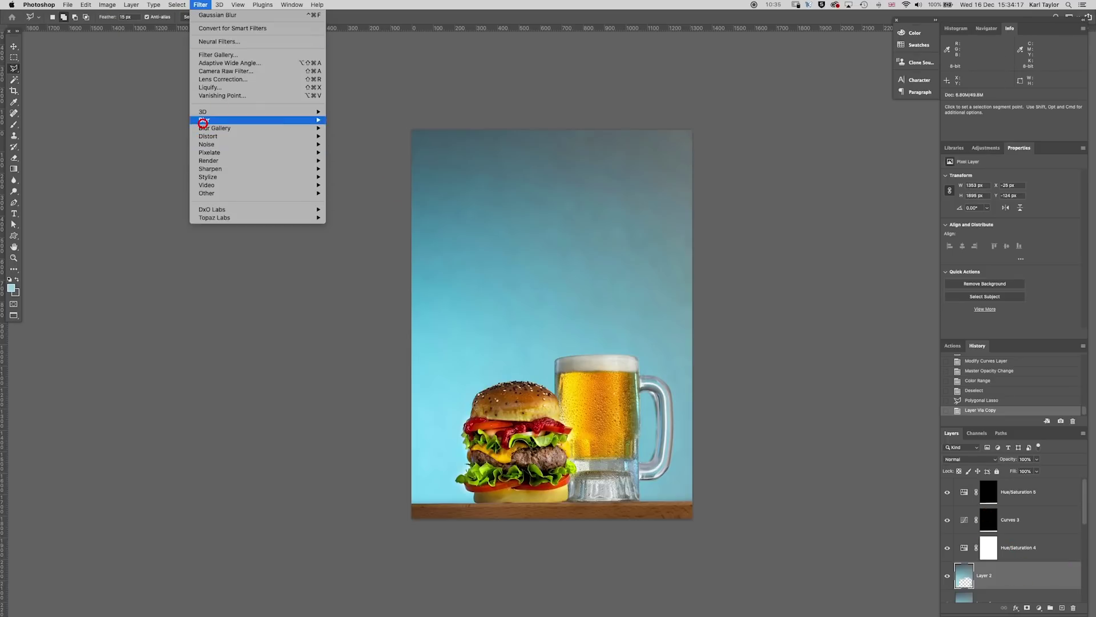
pyautogui.moveTo(204, 120)
pyautogui.click(358, 152)
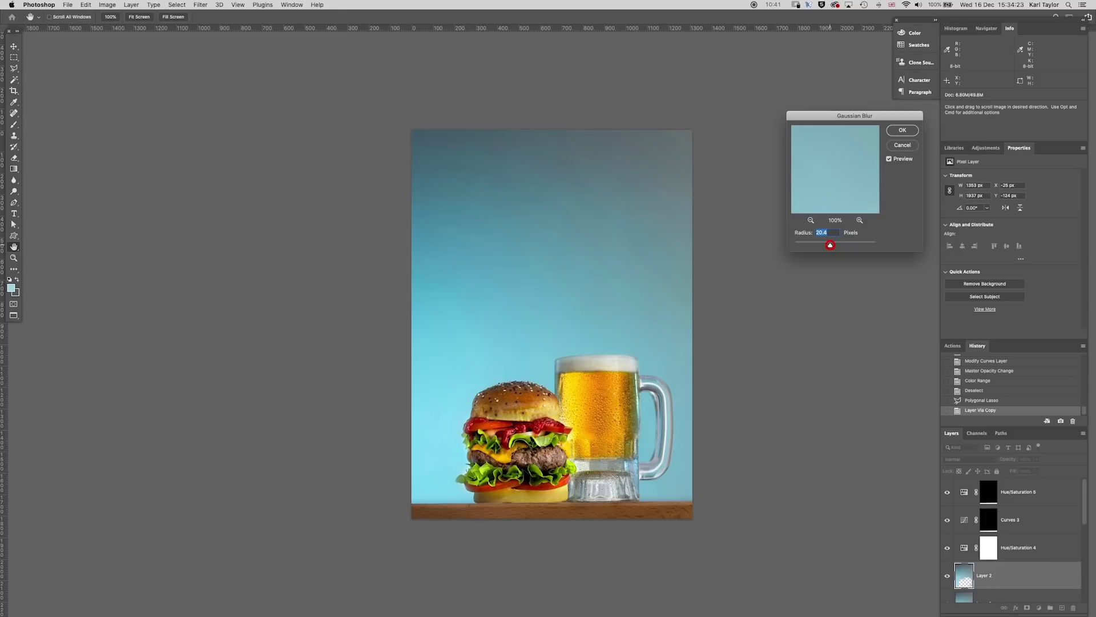
pyautogui.press('Return')
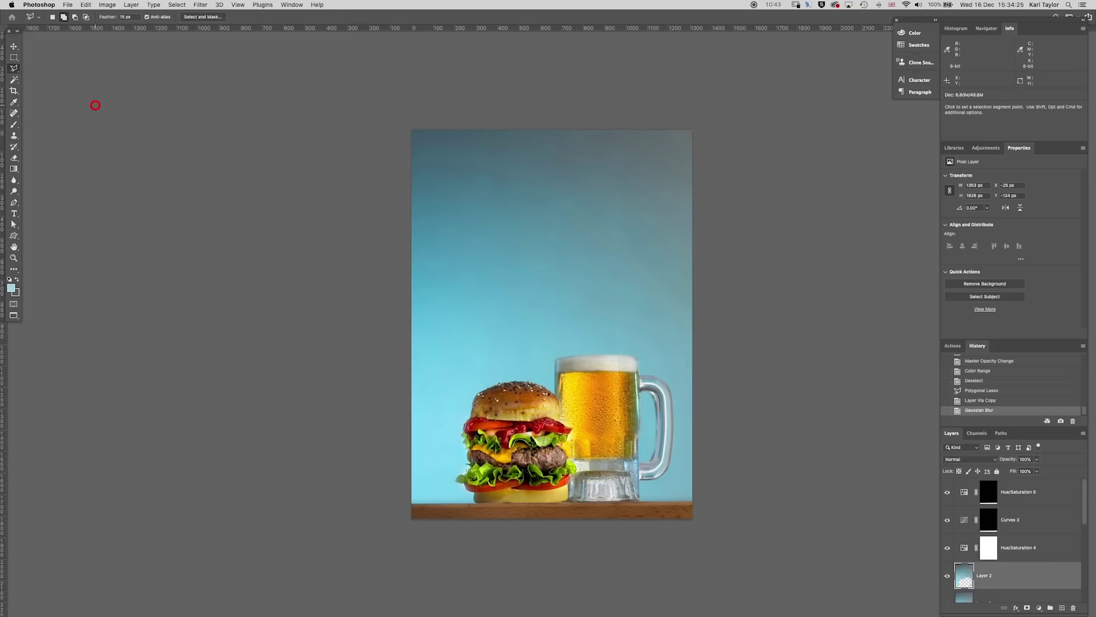
# - Add 1% monochromatic noise to Layer 2 and keep its opacity at 100%
pyautogui.click(198, 4)
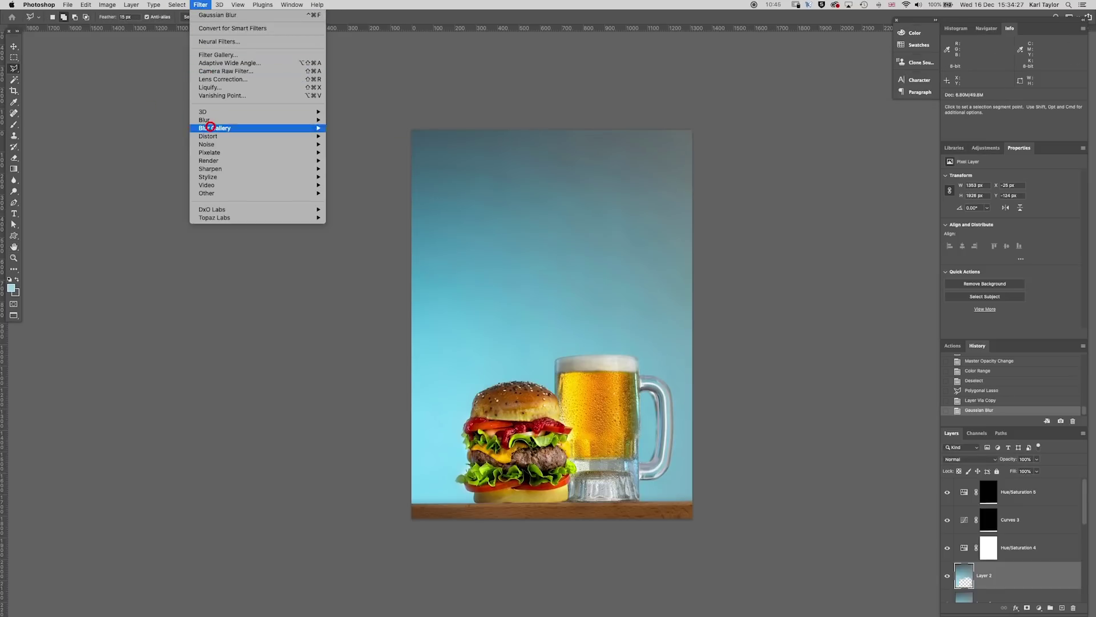
pyautogui.moveTo(278, 146)
pyautogui.click(350, 144)
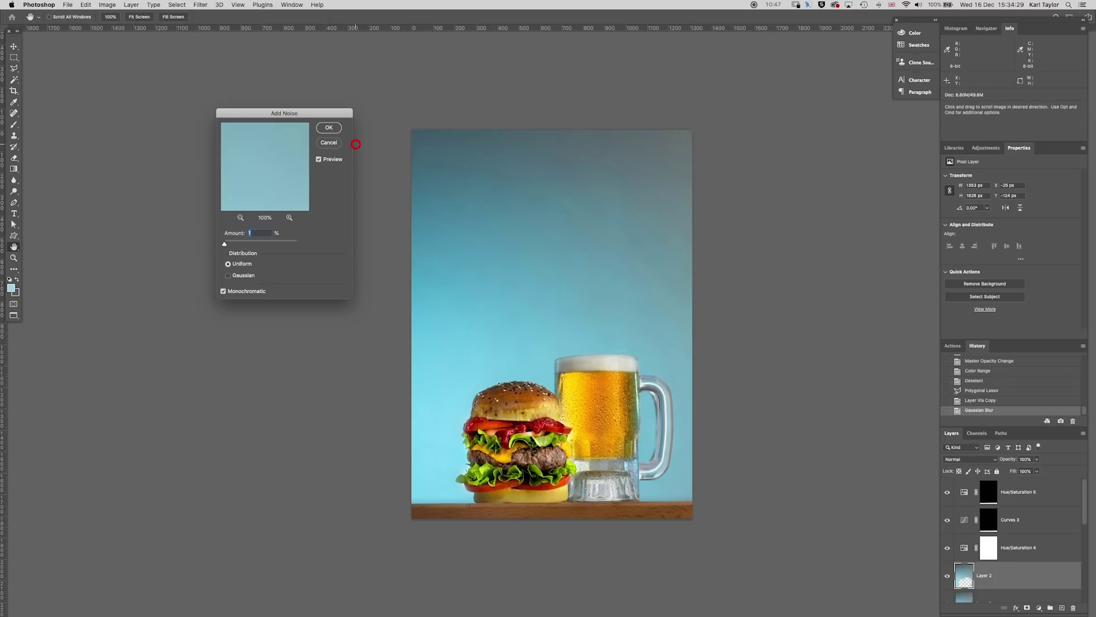
pyautogui.press('Return')
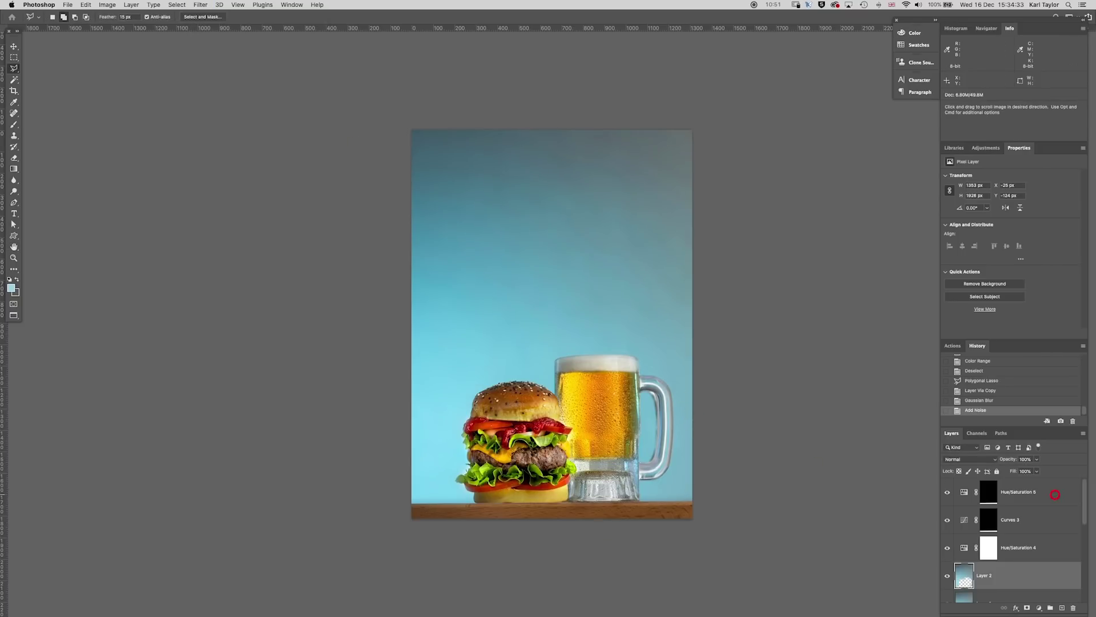
pyautogui.moveTo(1037, 460); pyautogui.dragTo(1086, 470)
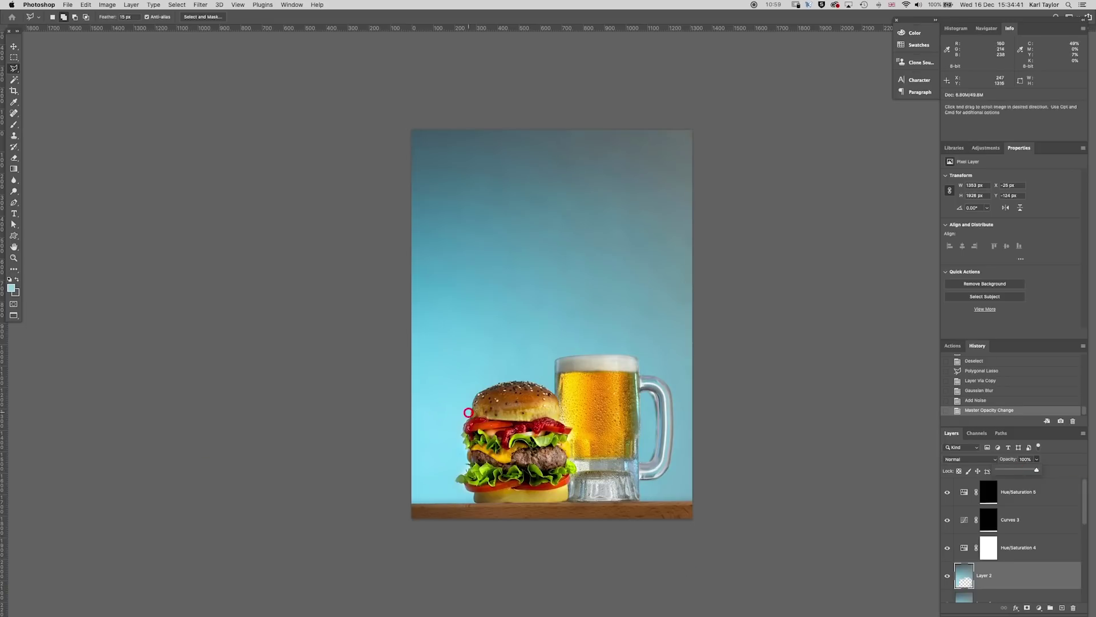
pyautogui.scroll(-1, 533, 375)
pyautogui.scroll(2, 477, 313)
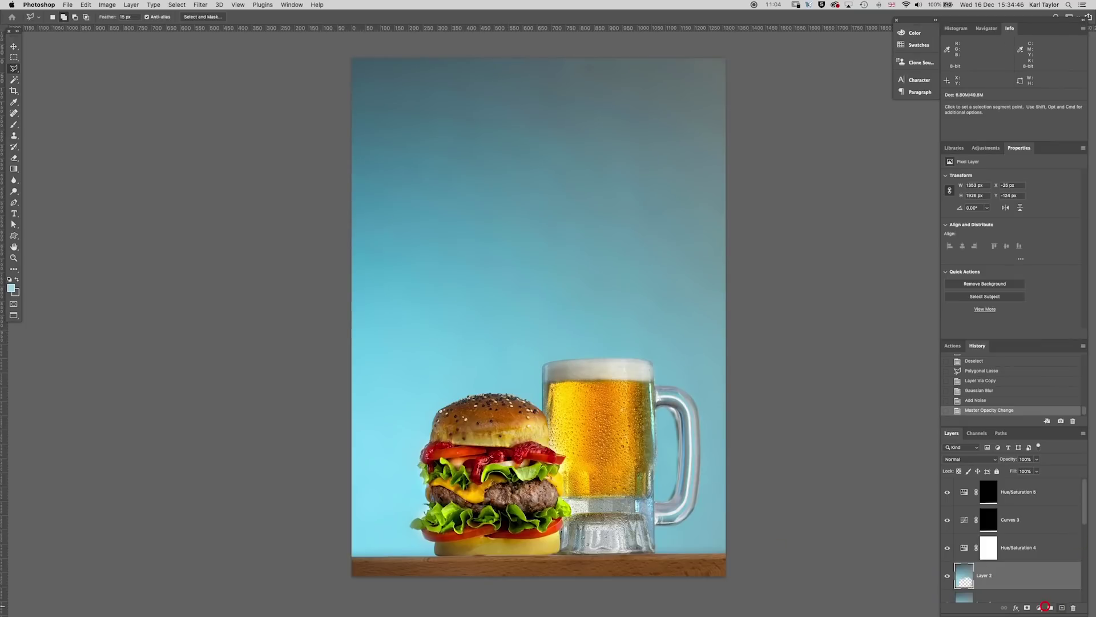
# - Add a mask to Layer 2 and paint black at 100% brush opacity over the burger and beer
pyautogui.click(1027, 607)
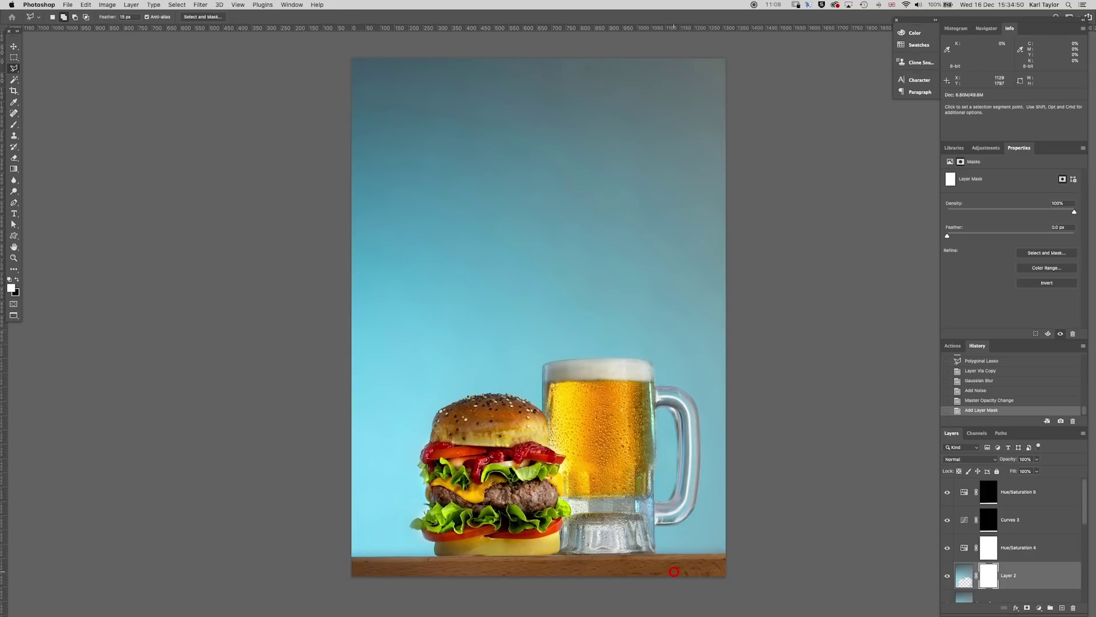
pyautogui.press('b')
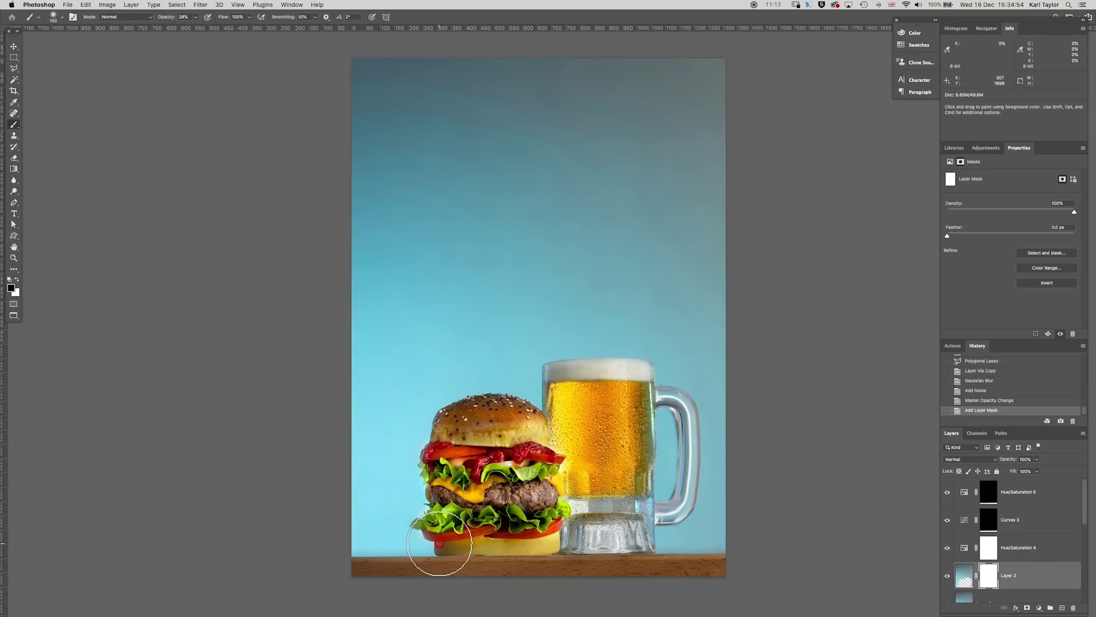
pyautogui.press('0')
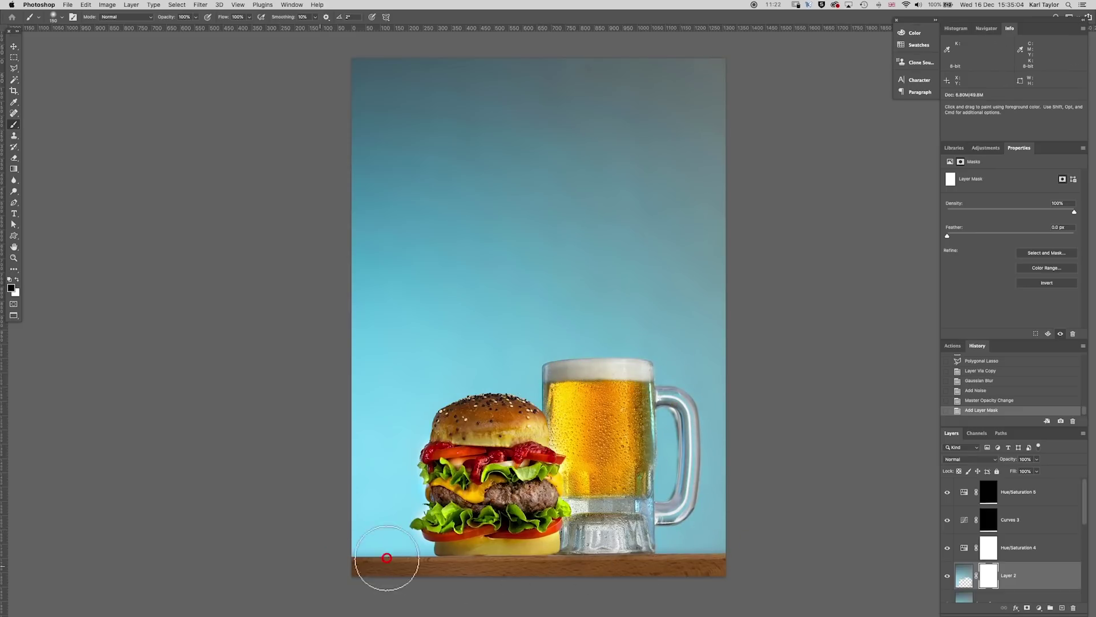
pyautogui.moveTo(513, 492)
pyautogui.mouseDown()
pyautogui.moveTo(559, 455)
pyautogui.moveTo(579, 382)
pyautogui.moveTo(639, 383)
pyautogui.moveTo(657, 404)
pyautogui.moveTo(626, 473)
pyautogui.mouseUp()
# - Stamp all visible edits into a new Layer 3 above Hue/Saturation 5
pyautogui.scroll(-1, 617, 448)
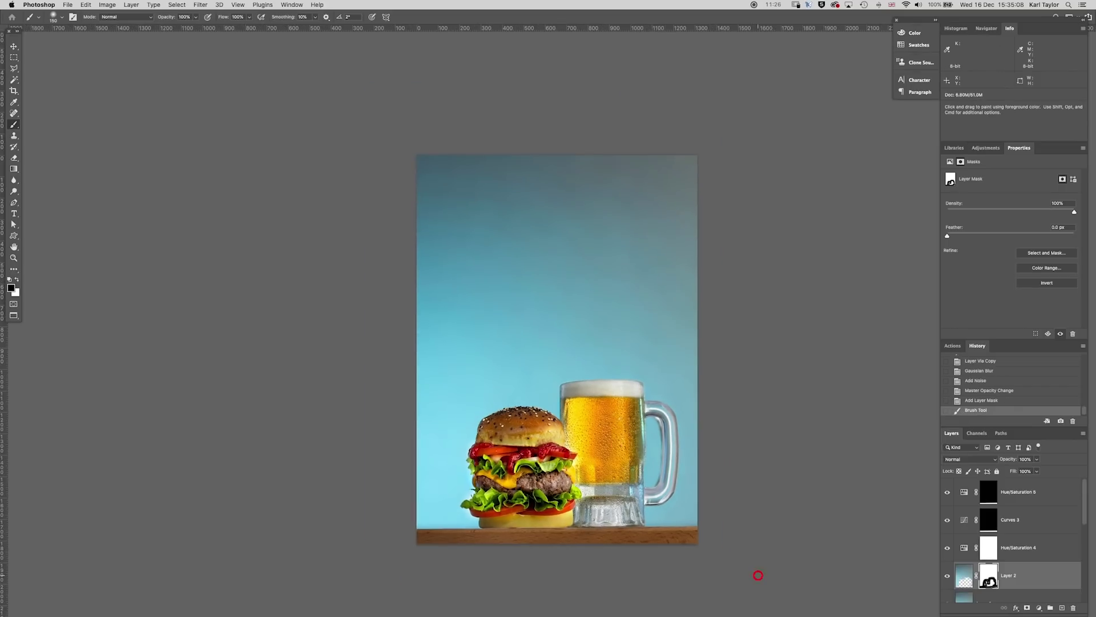
pyautogui.click(1029, 541)
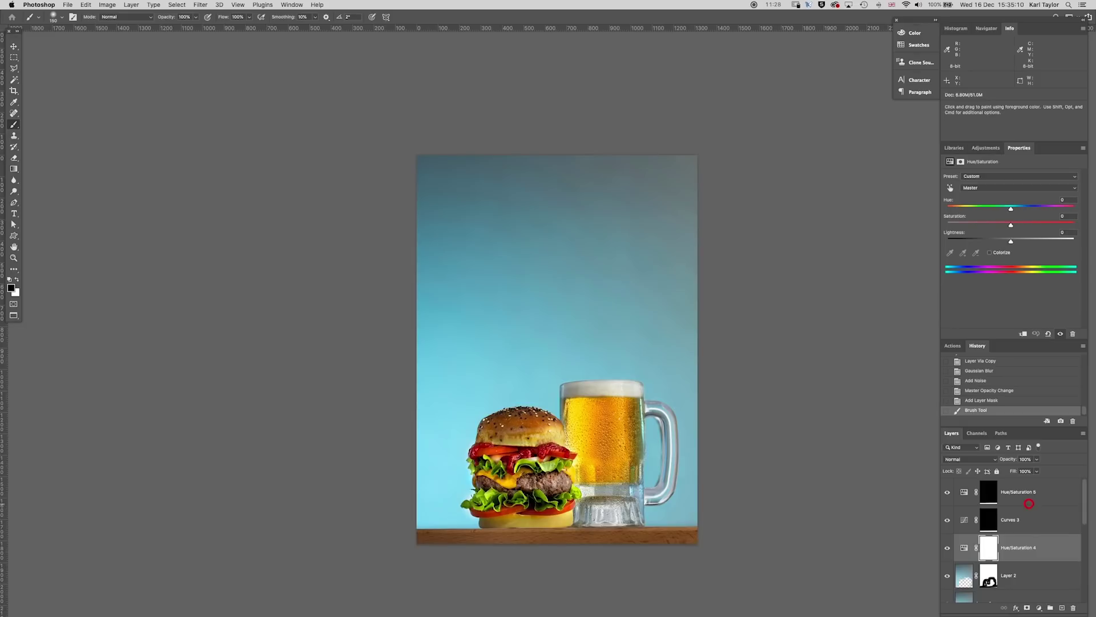
pyautogui.click(1031, 490)
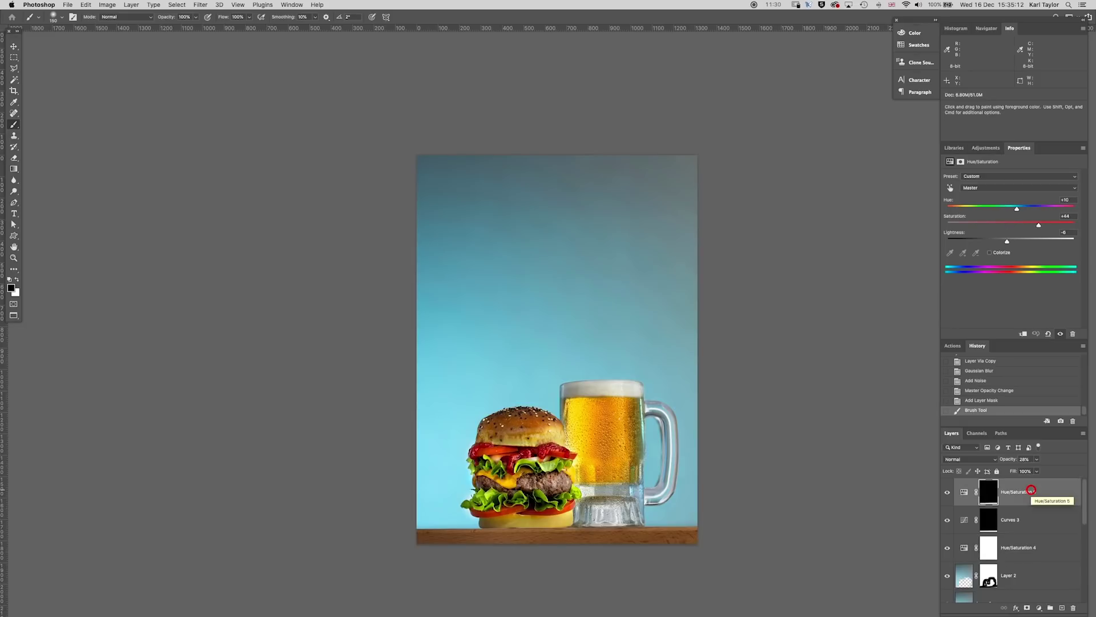
pyautogui.press('super+shift+alt+e')
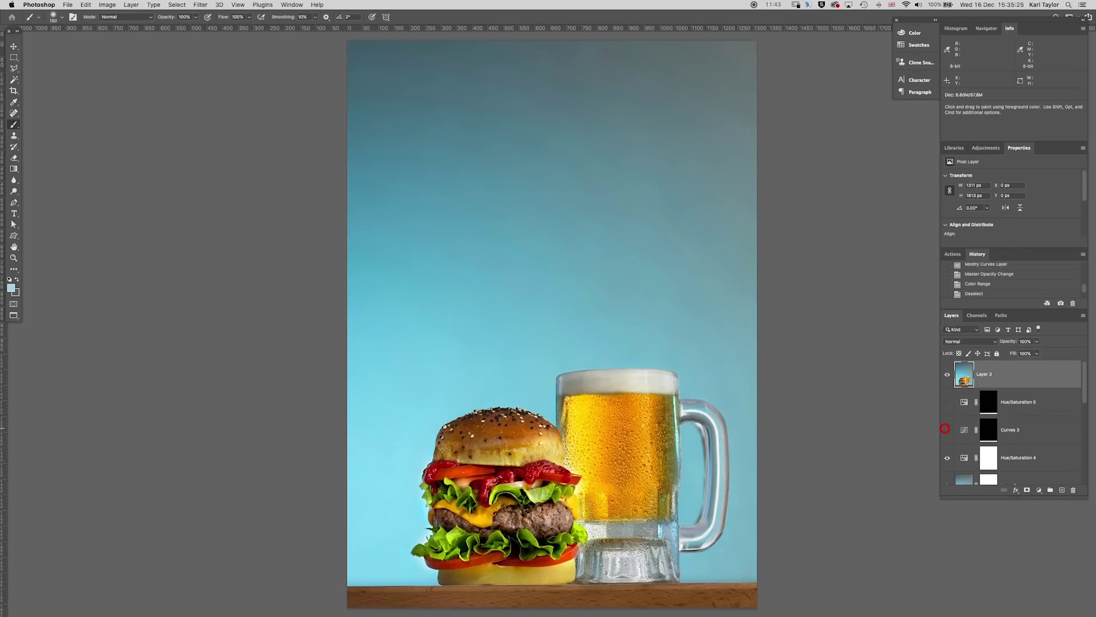
pyautogui.scroll(-4, 945, 428)
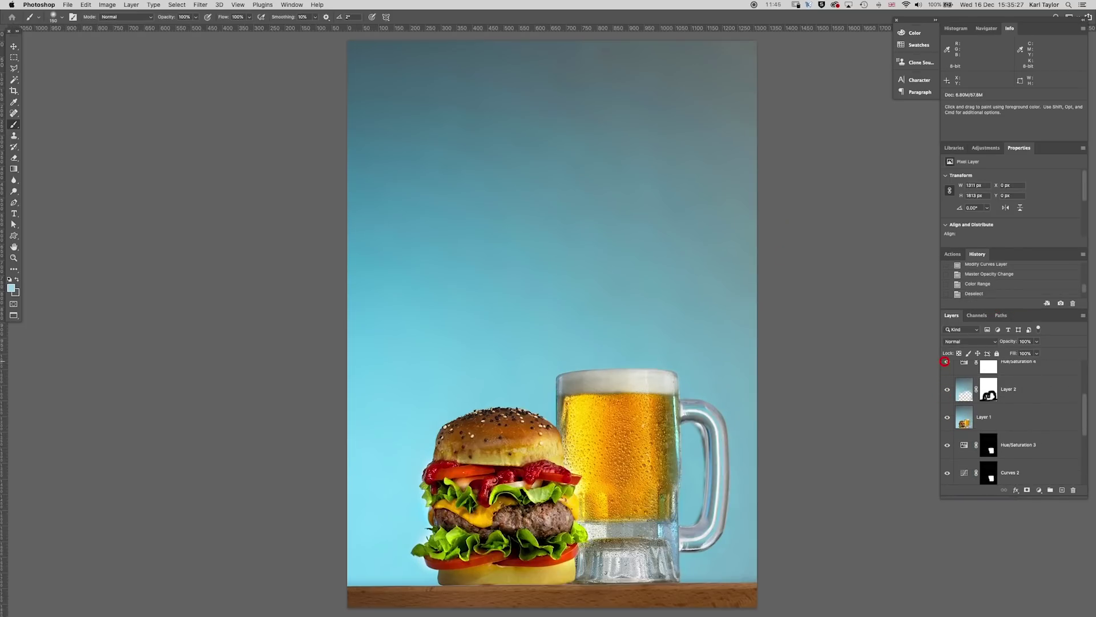
pyautogui.scroll(-5, 945, 455)
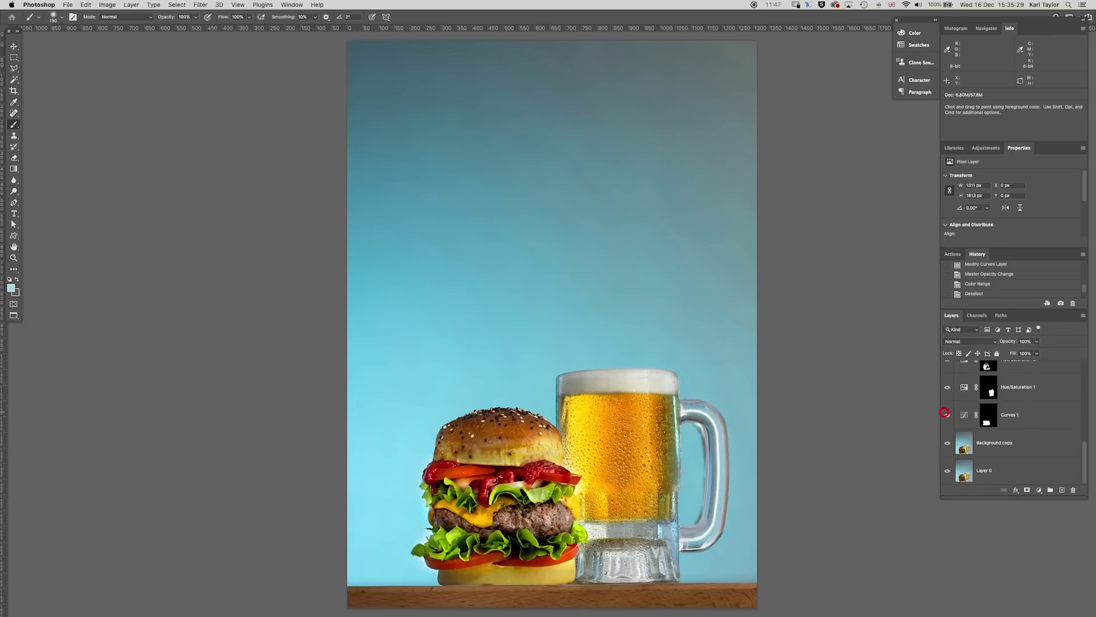
pyautogui.scroll(2, 948, 413)
pyautogui.moveTo(945, 399); pyautogui.dragTo(949, 456)
pyautogui.scroll(-2, 949, 455)
pyautogui.scroll(10, 953, 454)
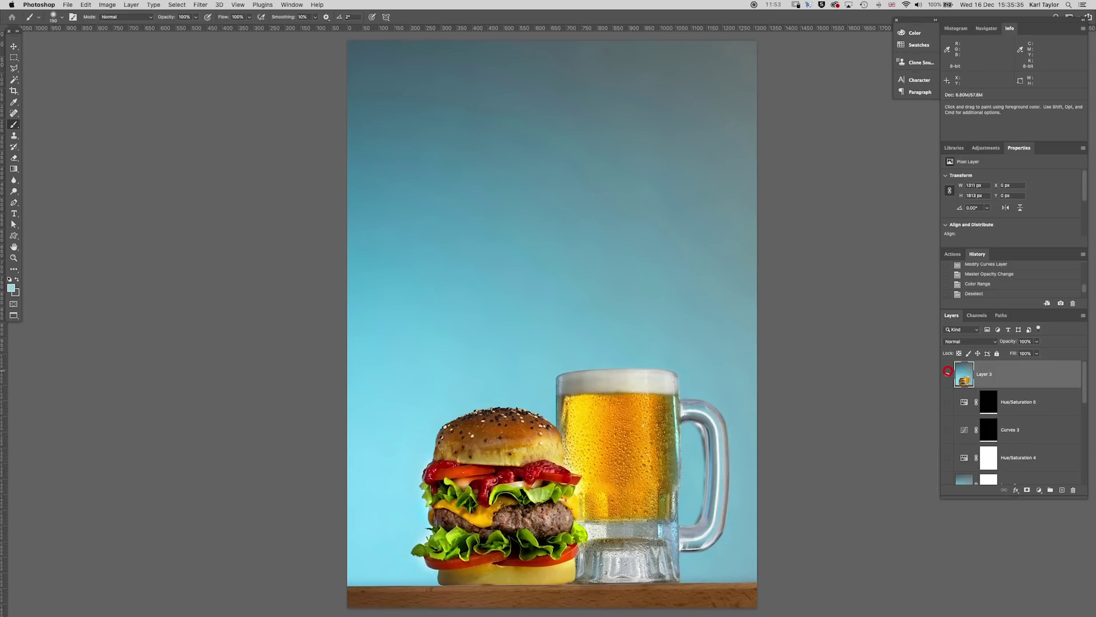
# - Toggle Layer 3's visibility repeatedly to compare the edited photo with the original
pyautogui.click(947, 371)
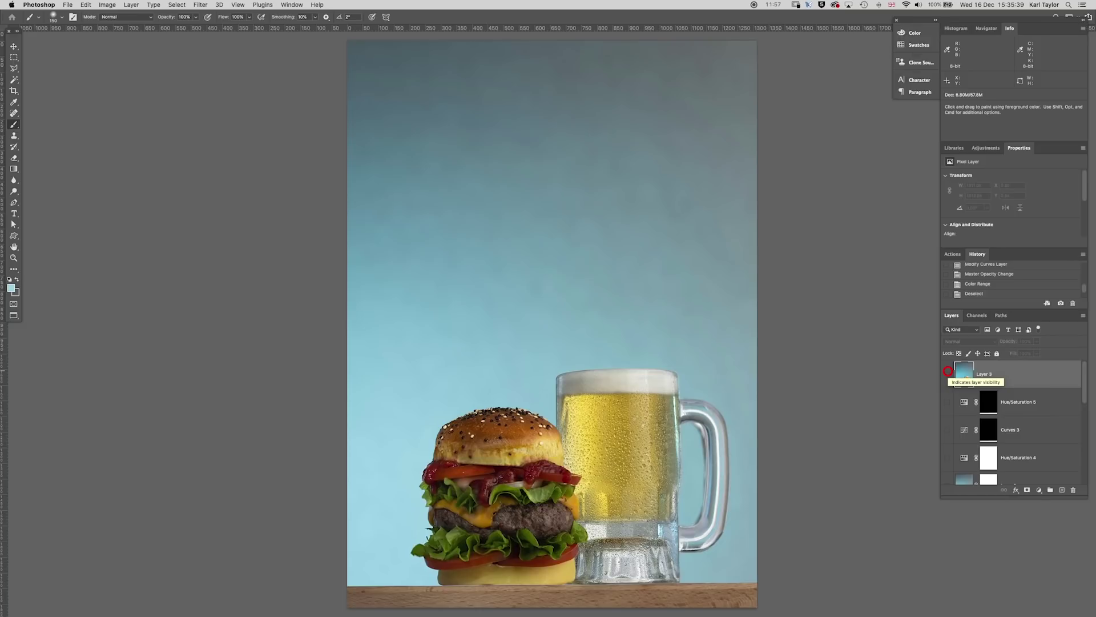
pyautogui.click(948, 371)
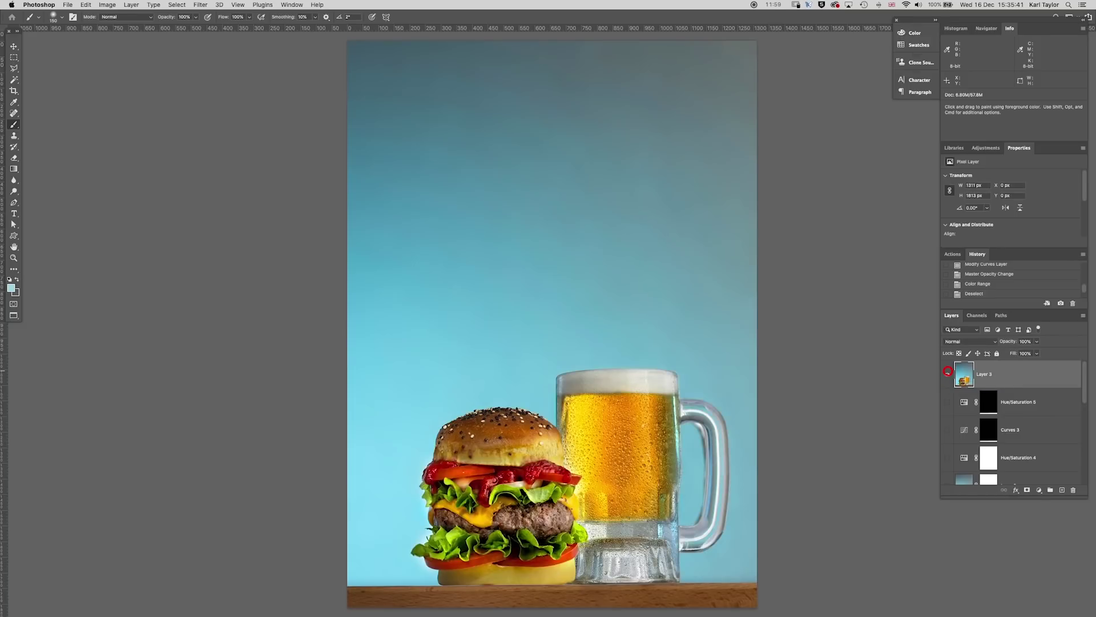
pyautogui.click(948, 371)
pyautogui.click(948, 372)
pyautogui.click(948, 371)
pyautogui.click(948, 371)
pyautogui.click(948, 371)
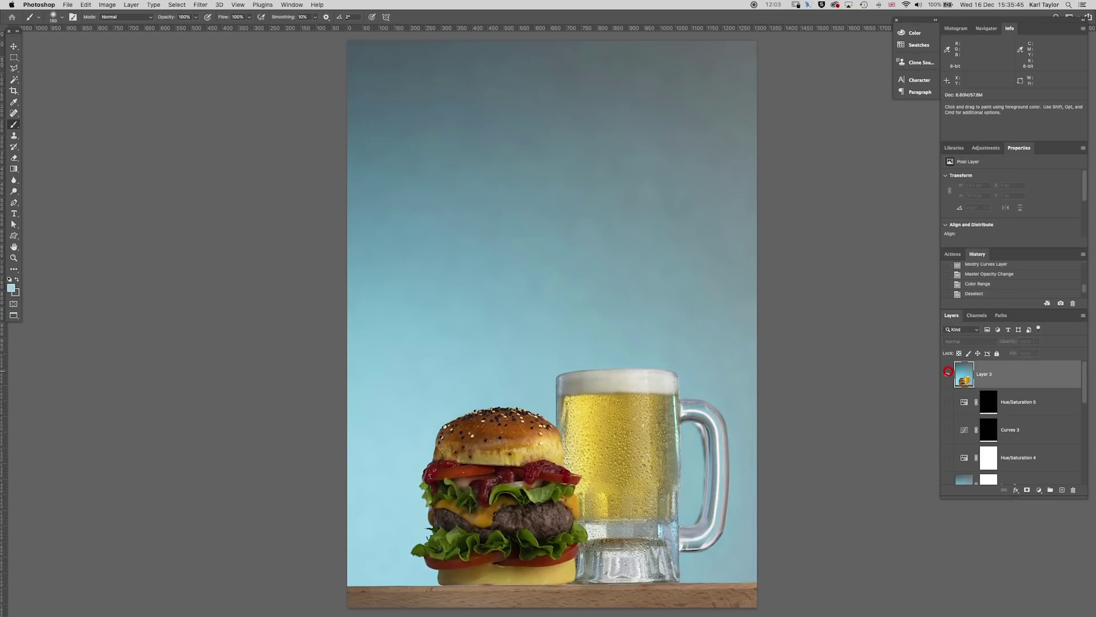
pyautogui.click(948, 371)
pyautogui.click(948, 371)
pyautogui.click(948, 371)
pyautogui.click(948, 371)
pyautogui.click(948, 371)
pyautogui.click(948, 372)
pyautogui.click(948, 371)
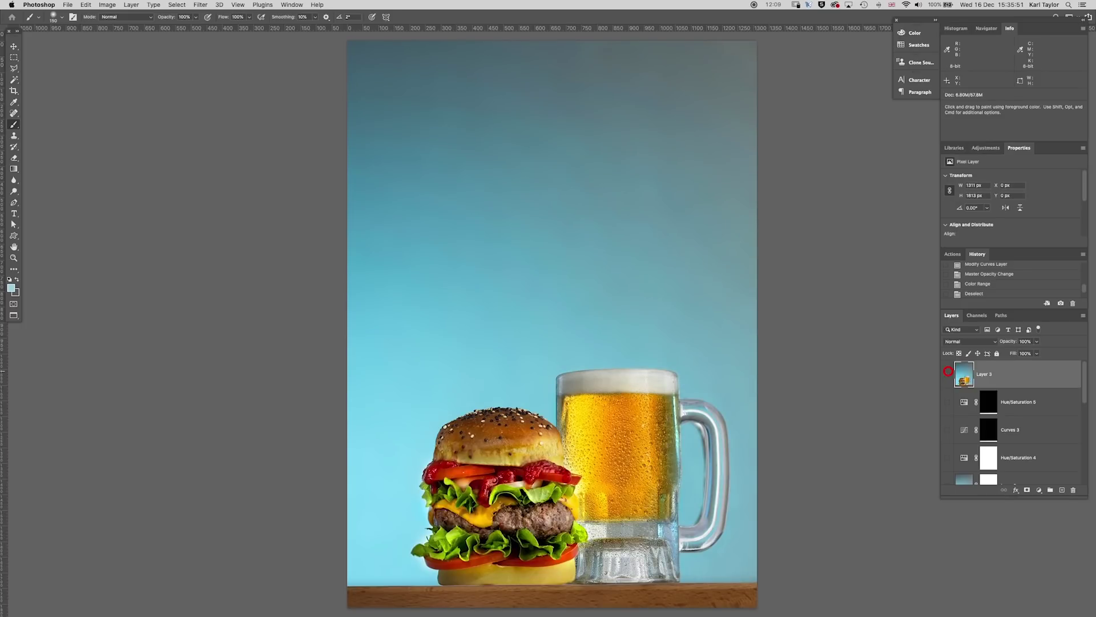
pyautogui.click(948, 371)
pyautogui.click(948, 371)
pyautogui.scroll(-2, 612, 386)
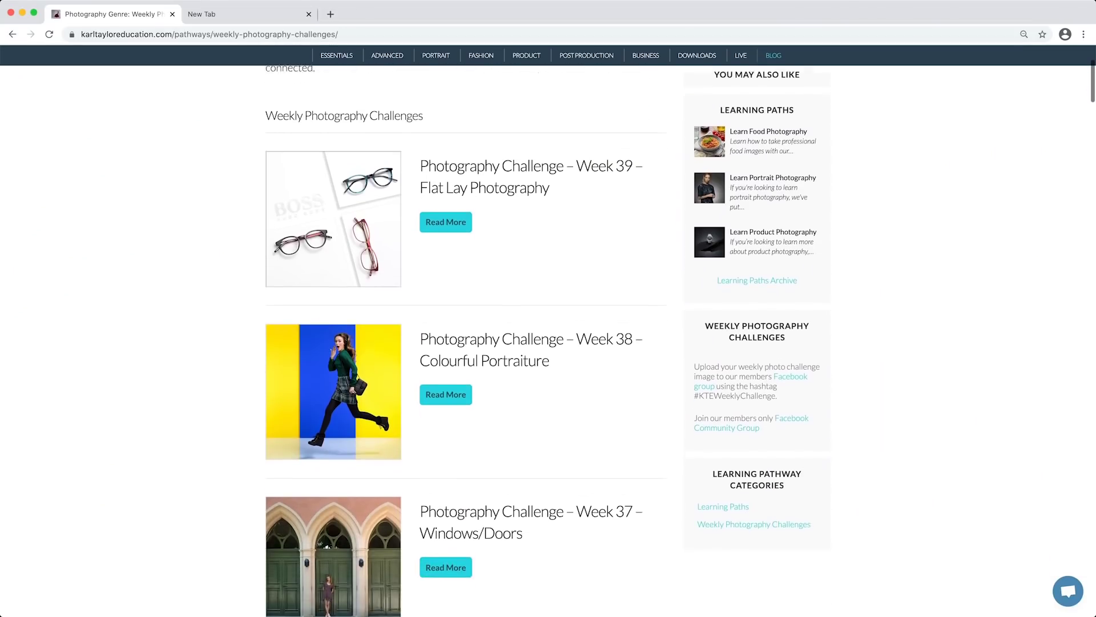
pyautogui.scroll(-2, 548, 331)
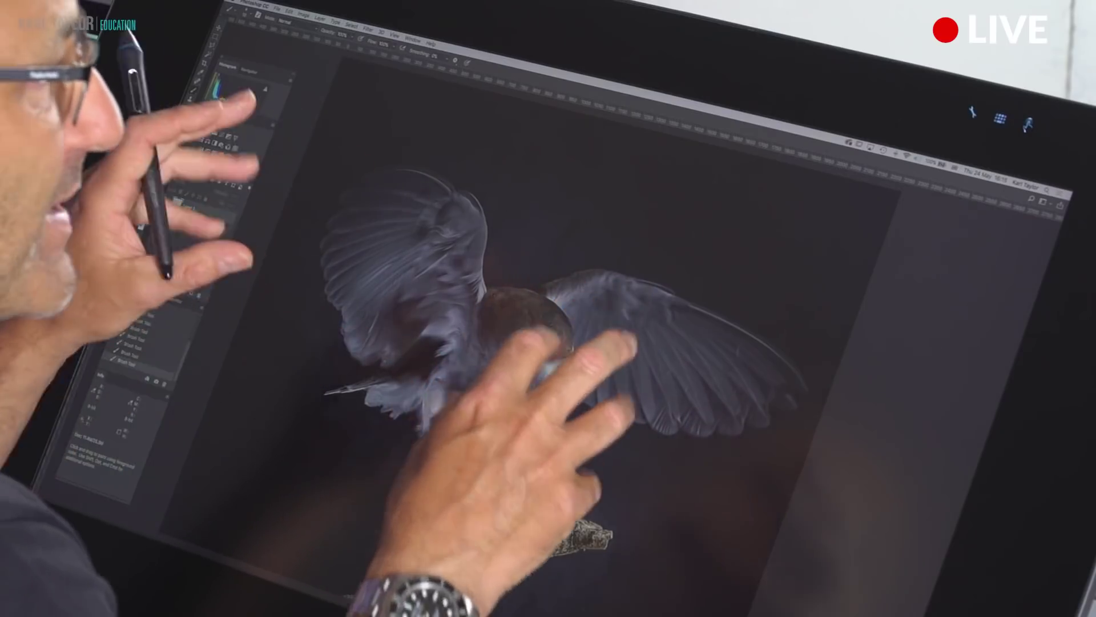